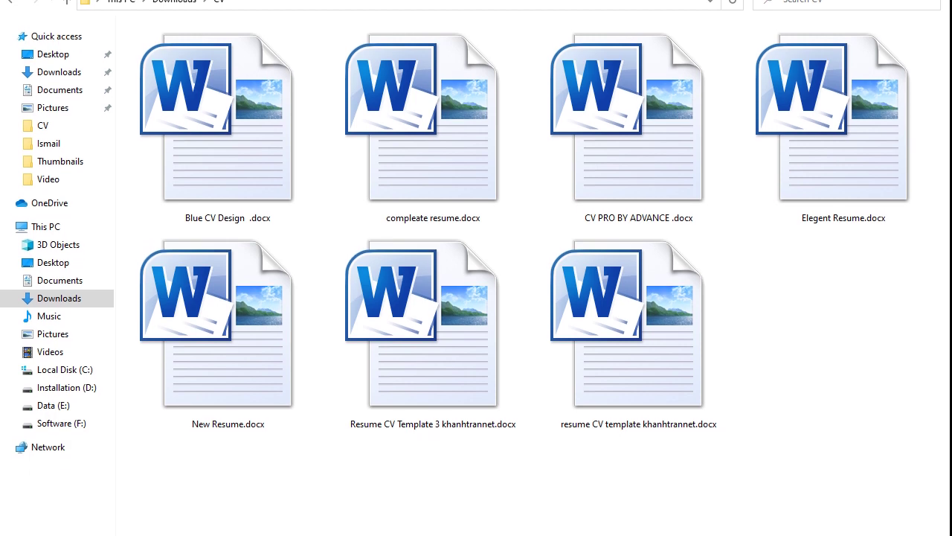
# Step: Bring the Blue CV Design .docx template to the front among the open CV templates
pyautogui.moveTo(523, 521)
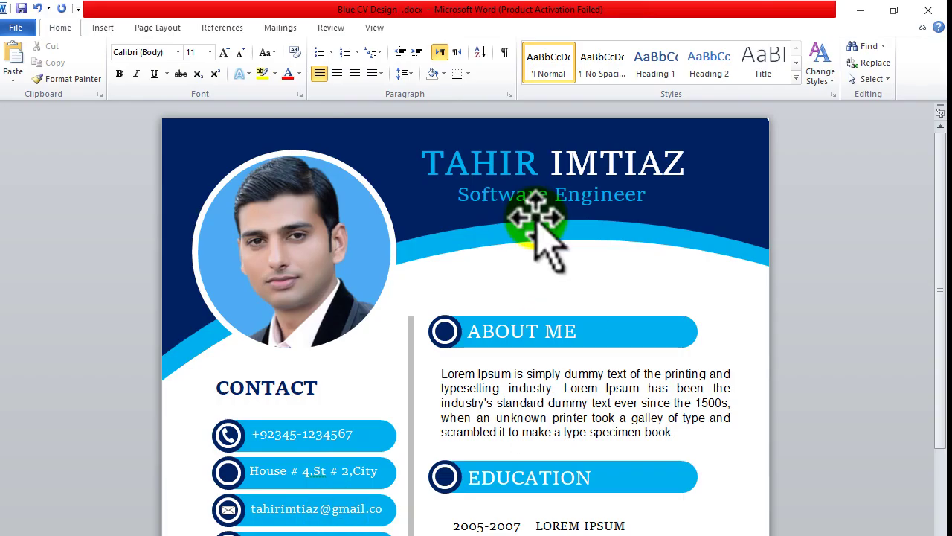
# Step: Replace the template's header name with the owner's full name, widening the box to fit one line
pyautogui.click(557, 332)
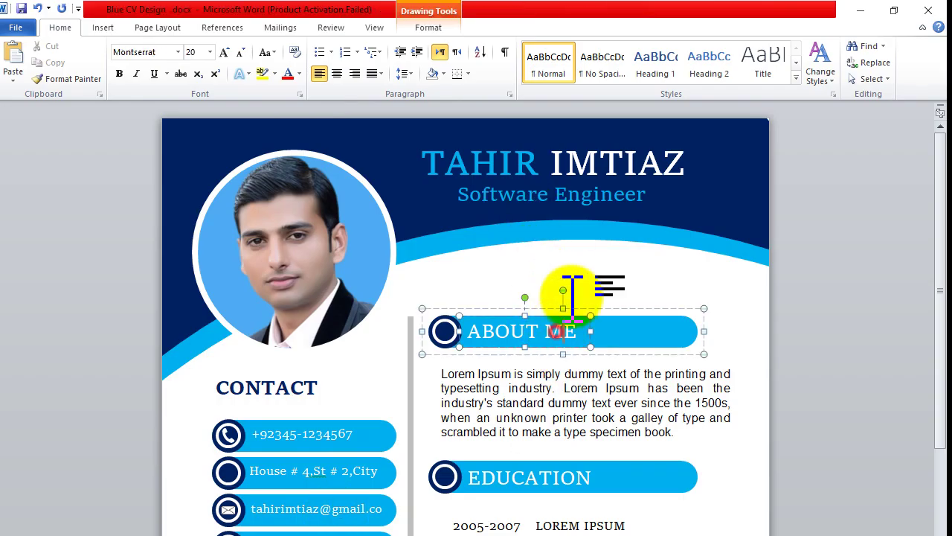
pyautogui.click(583, 182)
pyautogui.click(595, 164)
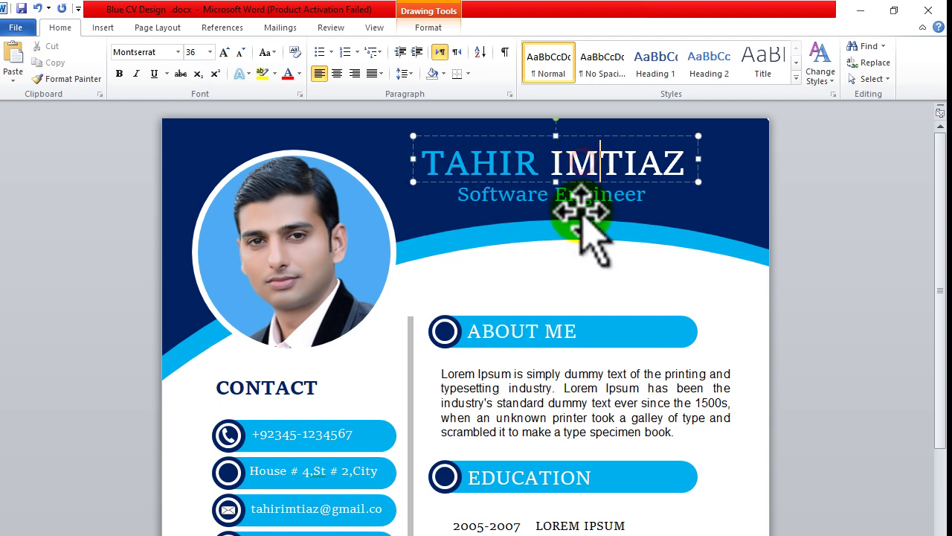
pyautogui.hotkey('ctrl', 'a')
pyautogui.write('W')
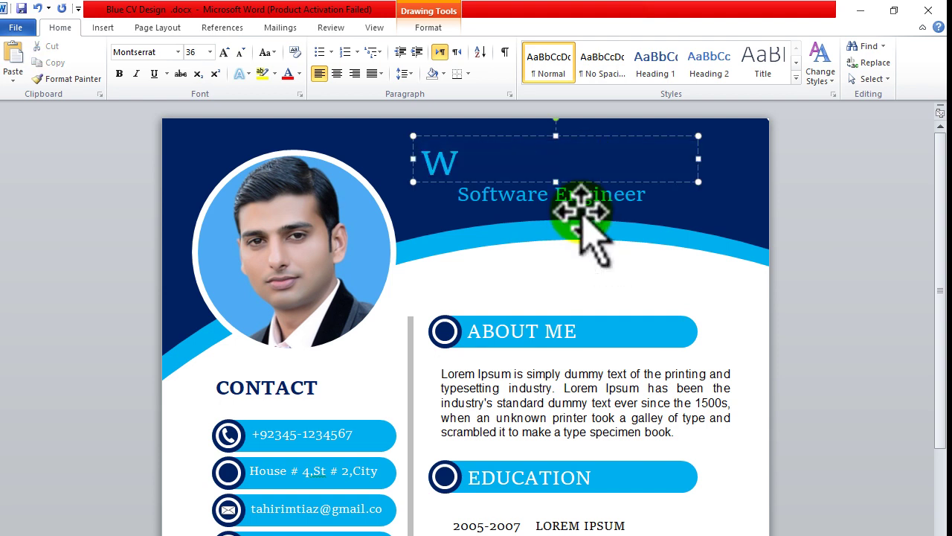
pyautogui.write('aseem')
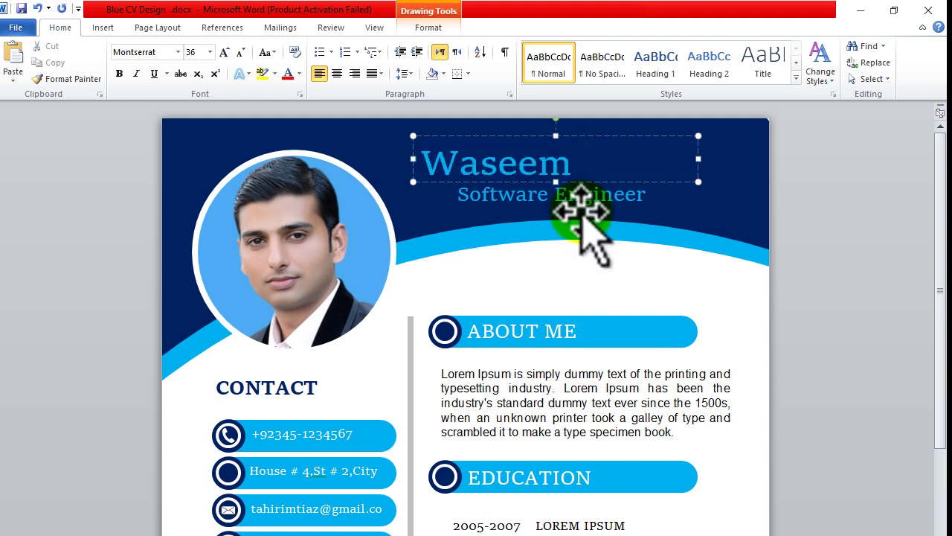
pyautogui.write(' Abba')
pyautogui.press('BackSpace')
pyautogui.press('BackSpace')
pyautogui.press('BackSpace')
pyautogui.tripleClick(701, 159)
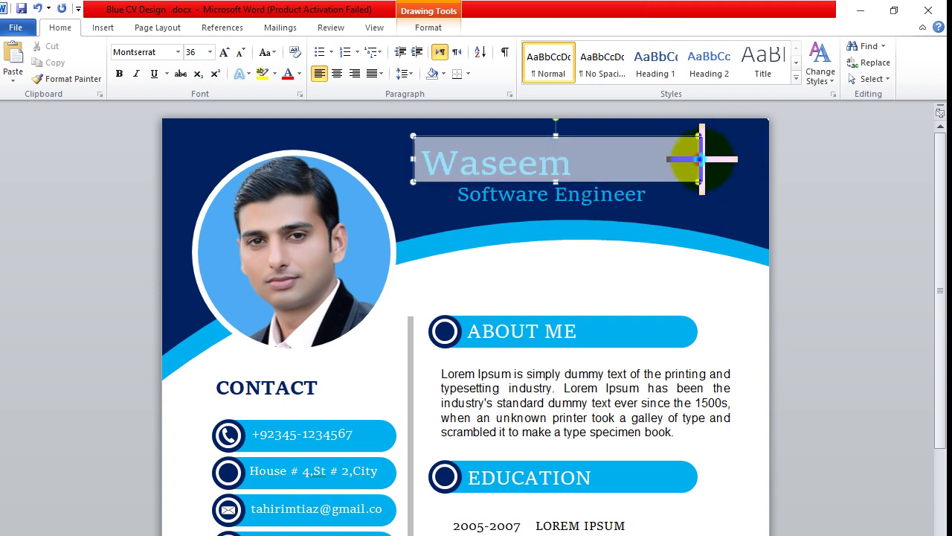
pyautogui.moveTo(700, 158); pyautogui.dragTo(721, 160)
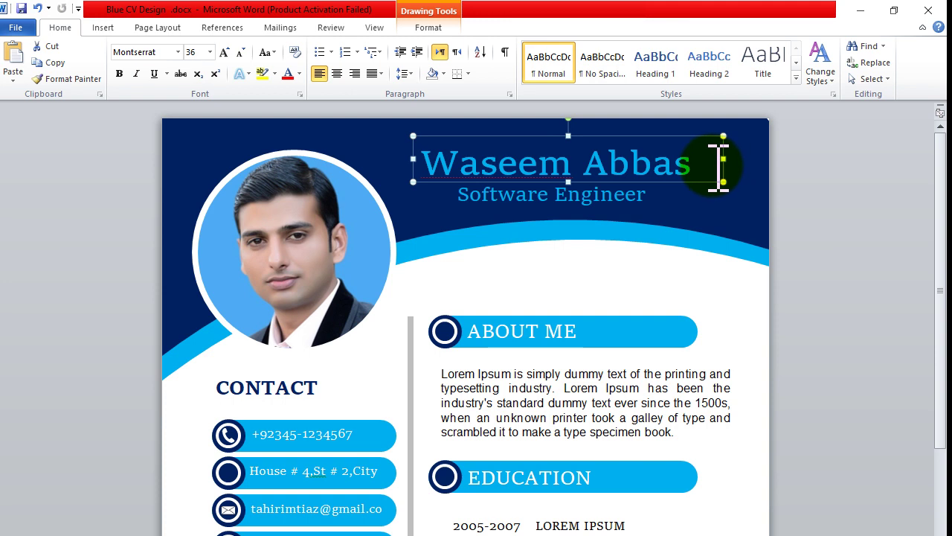
pyautogui.click(593, 271)
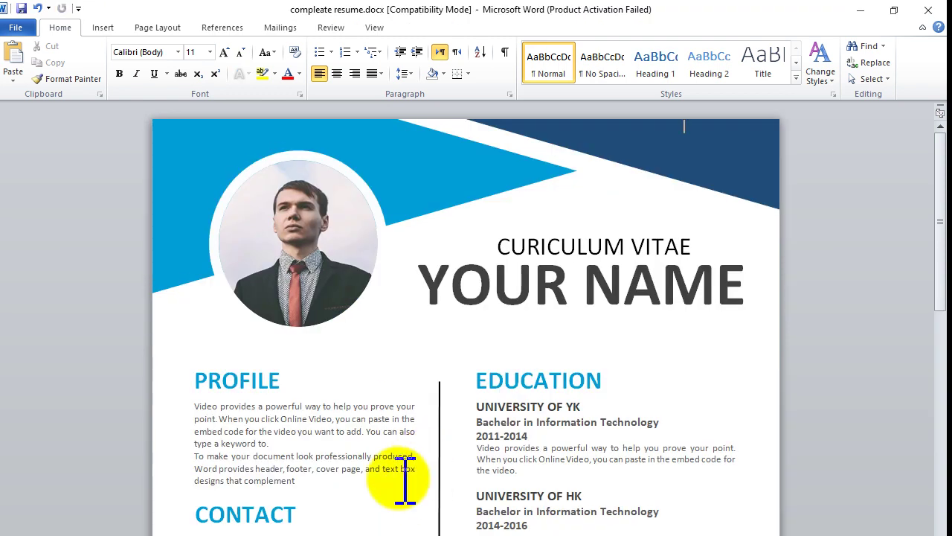
# Step: Click through the Profile and Education sections of the compleate resume template
pyautogui.click(256, 481)
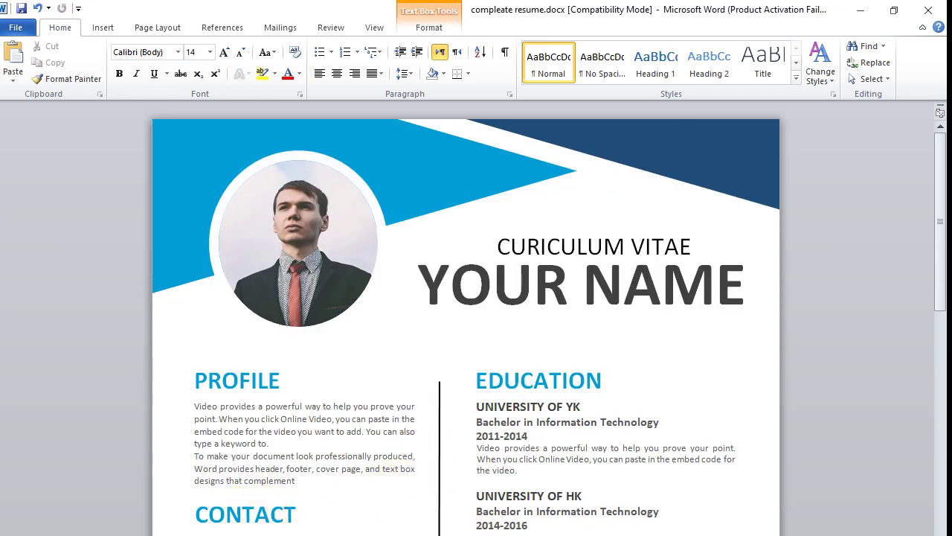
pyautogui.click(554, 380)
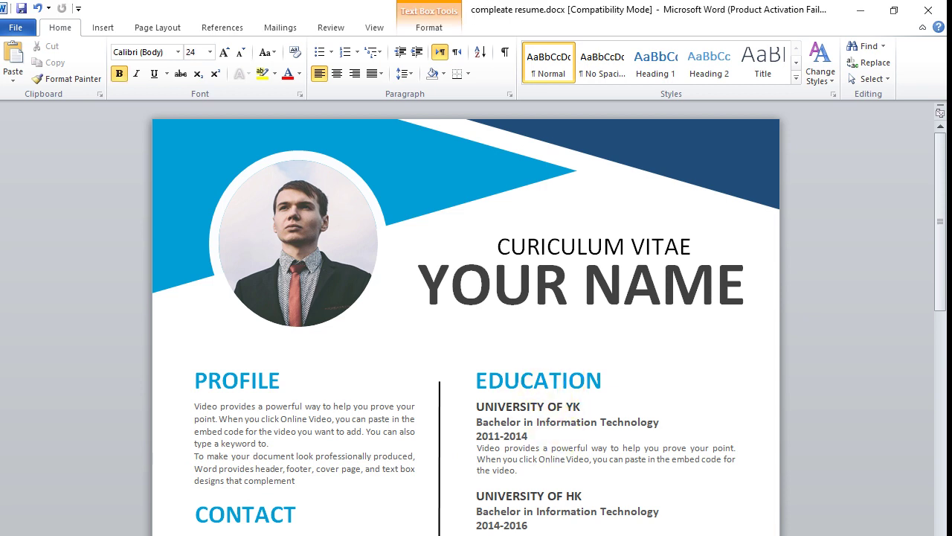
pyautogui.click(510, 387)
# Step: Switch to CV PRO BY ADVANCE and look over its Education and Skills sections
pyautogui.click(407, 533)
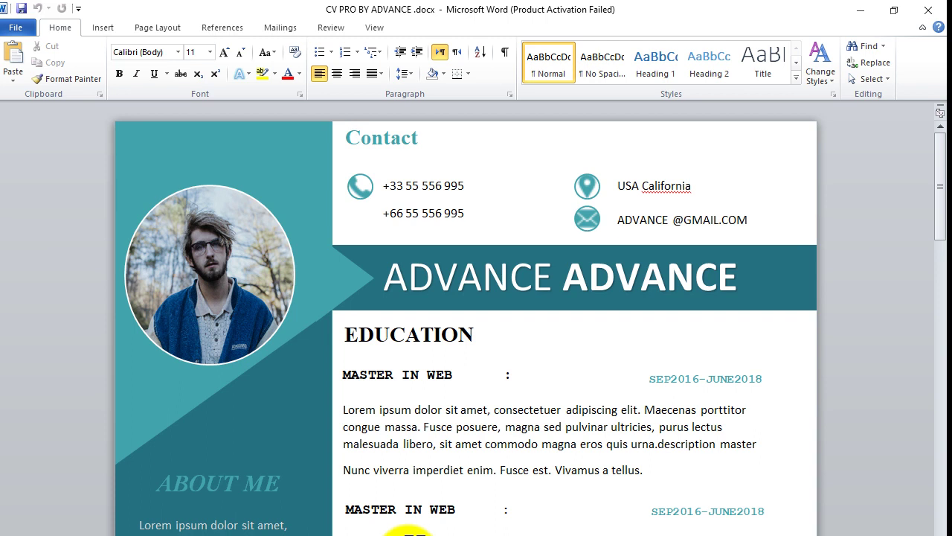
pyautogui.click(528, 431)
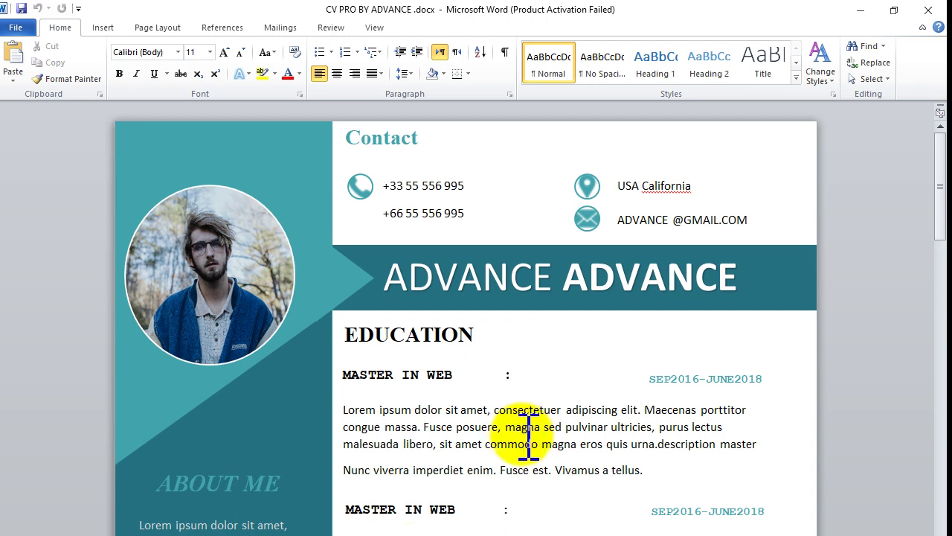
pyautogui.scroll(-5, 521, 447)
pyautogui.click(394, 452)
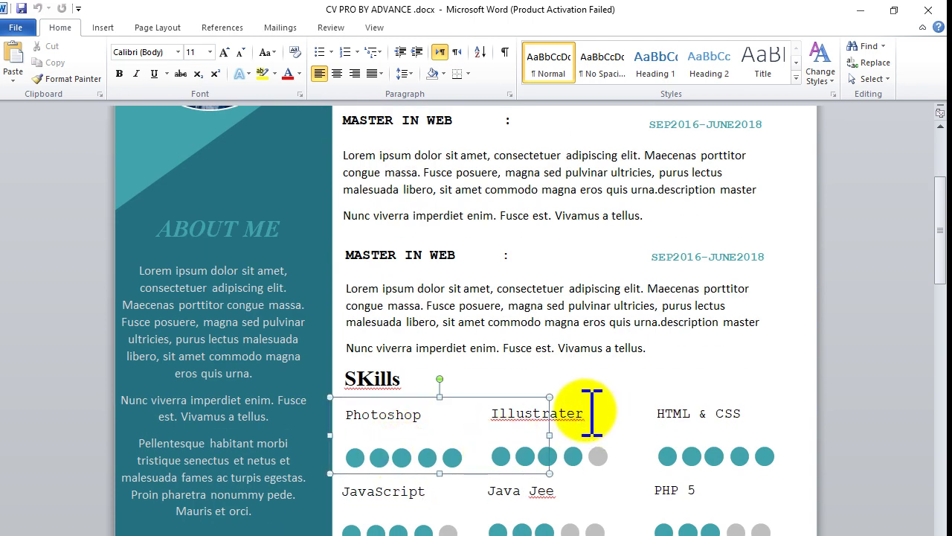
pyautogui.click(648, 413)
pyautogui.click(625, 303)
pyautogui.click(717, 242)
pyautogui.scroll(4, 570, 408)
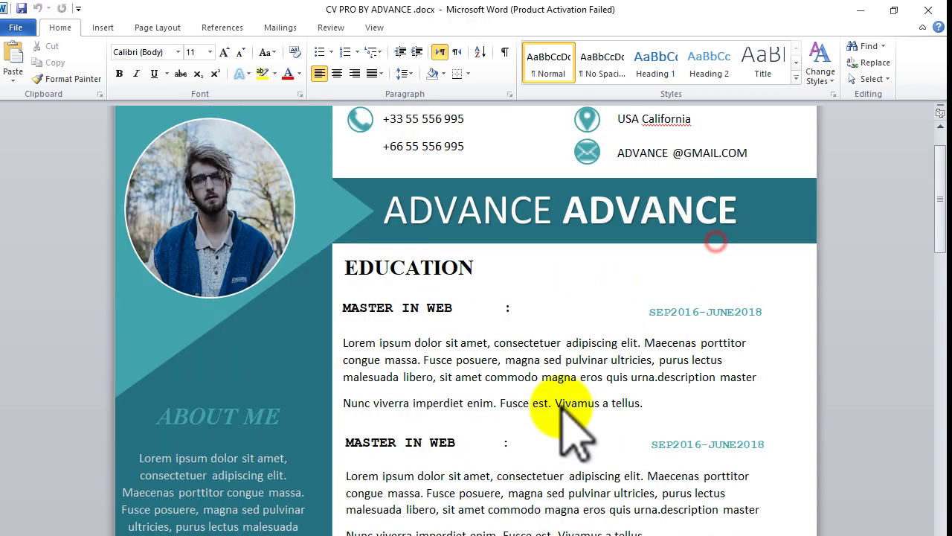
pyautogui.scroll(2, 553, 442)
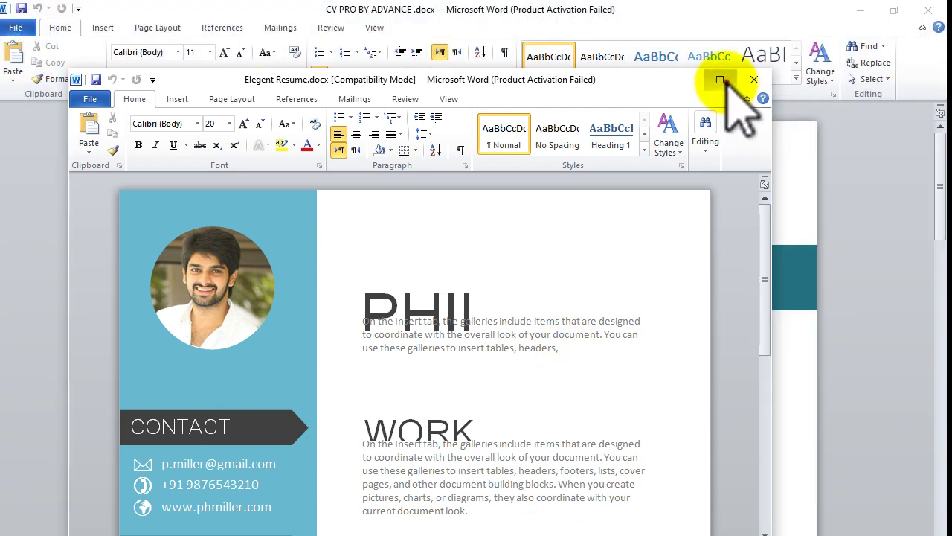
# Step: Maximize Elegent Resume and inspect its photo, WORK box and 1990-1992 job entry
pyautogui.click(720, 80)
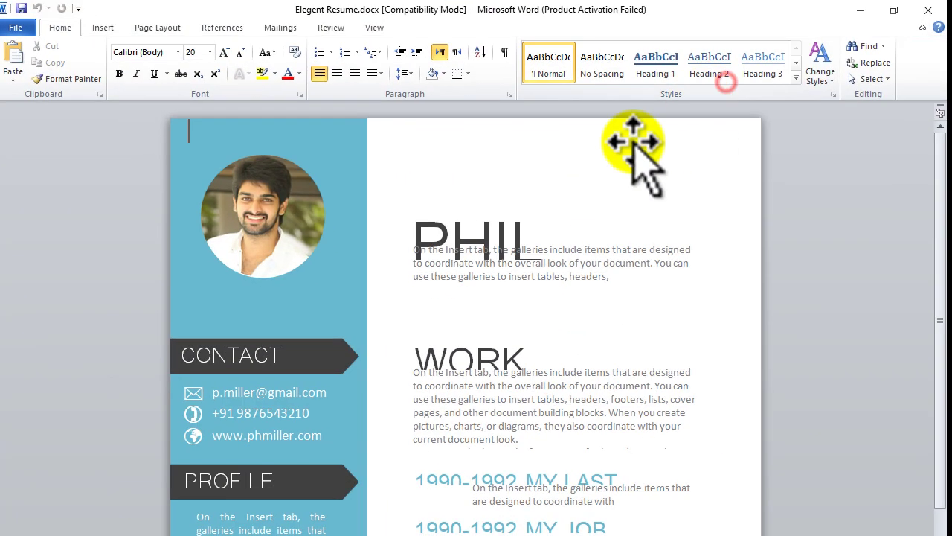
pyautogui.click(447, 250)
pyautogui.click(282, 249)
pyautogui.click(484, 419)
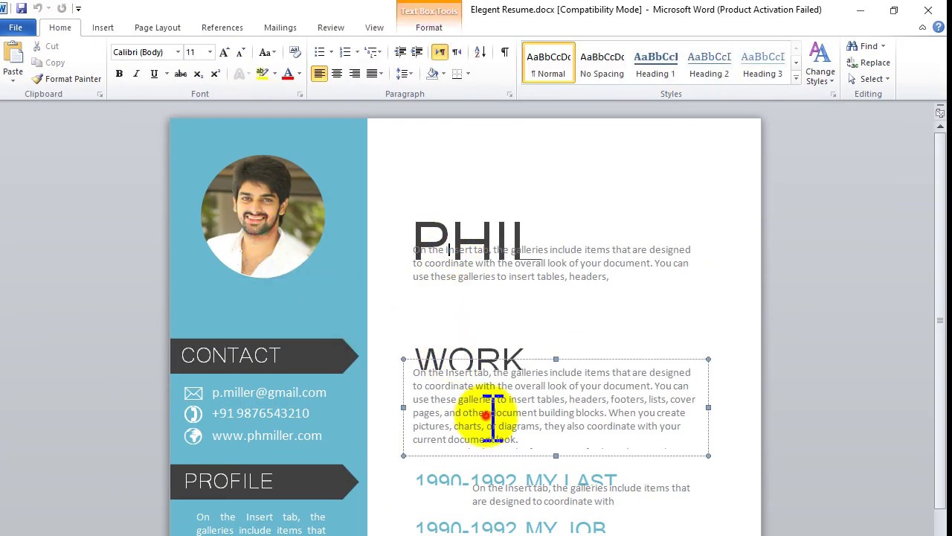
pyautogui.click(520, 513)
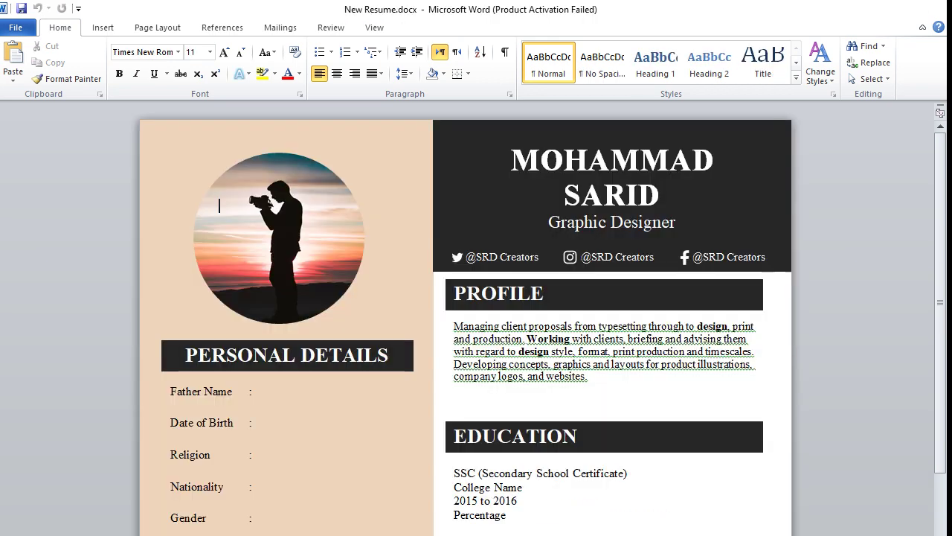
# Step: Preview the New Resume and khanhtrannet templates, then return to Blue CV Design
pyautogui.click(569, 341)
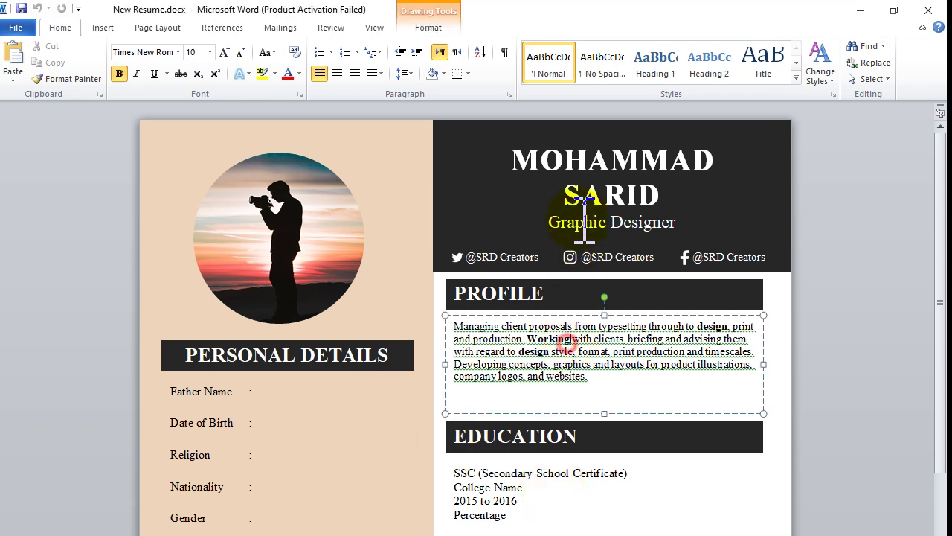
pyautogui.click(573, 220)
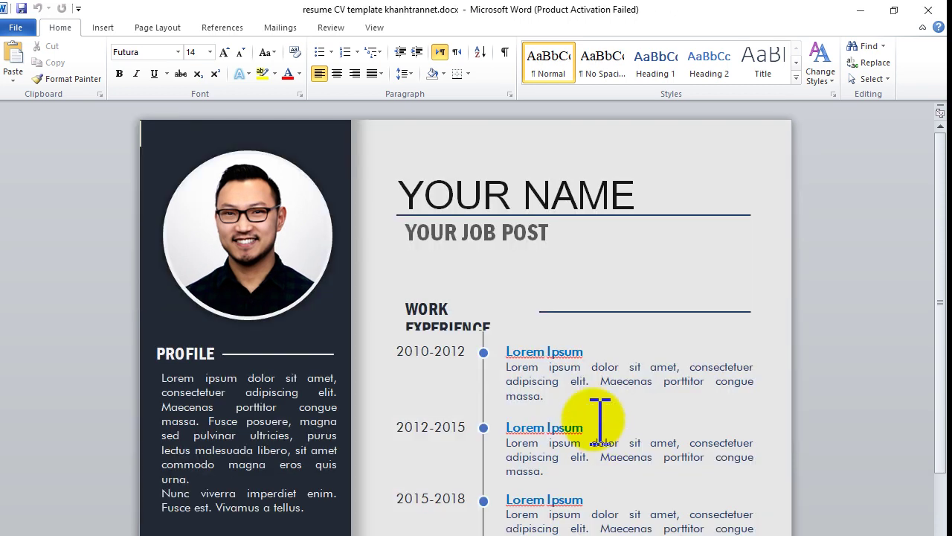
pyautogui.click(606, 417)
pyautogui.click(246, 402)
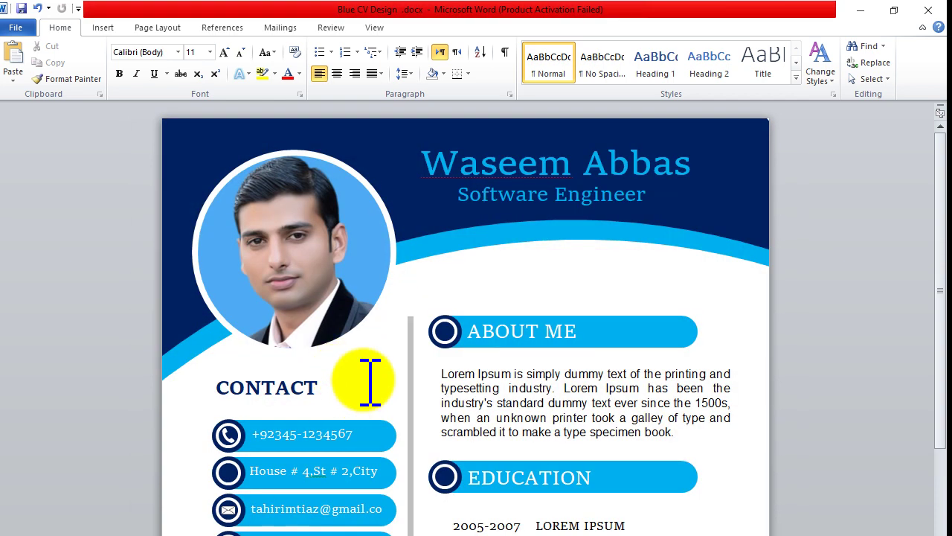
# Step: Select the circular photo shape and choose Shape Fill > Picture to bring up Insert Picture
pyautogui.click(301, 225)
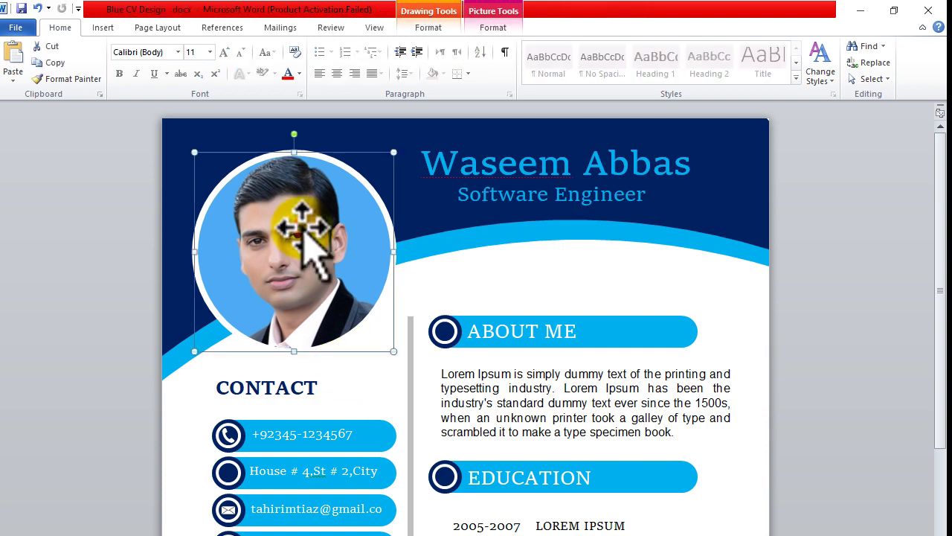
pyautogui.doubleClick(302, 227)
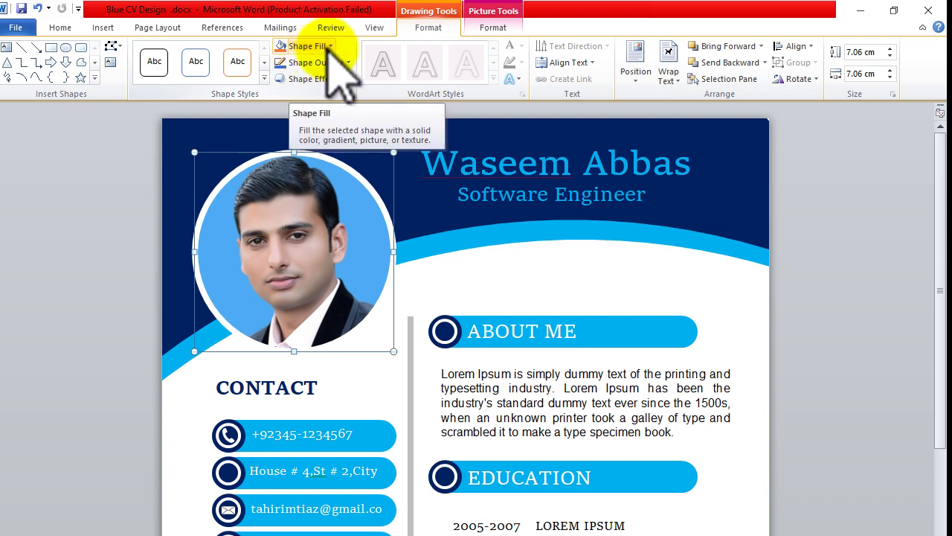
pyautogui.click(329, 49)
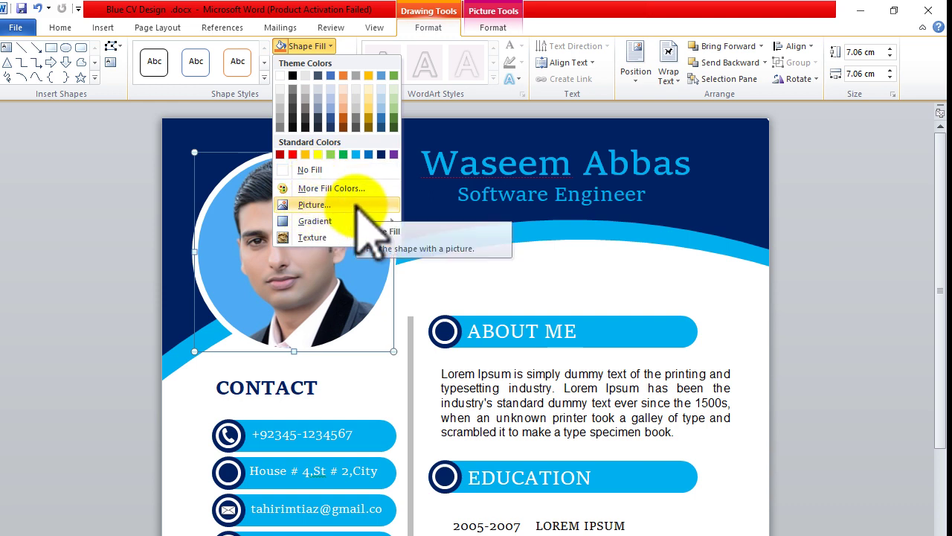
pyautogui.click(357, 206)
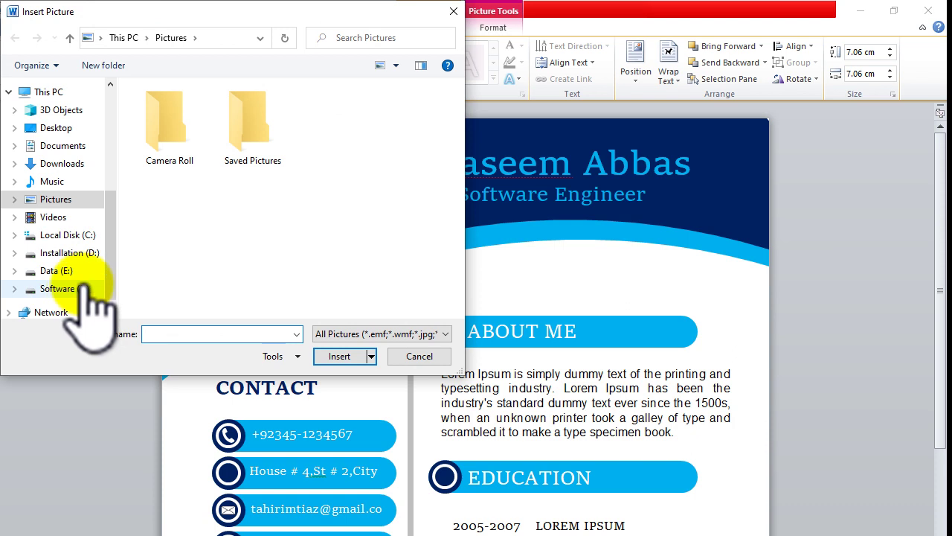
# Step: Browse to Data (E:) > Youtube Channel > Thumbnails > My Pic > Pic in Insert Picture
pyautogui.click(59, 270)
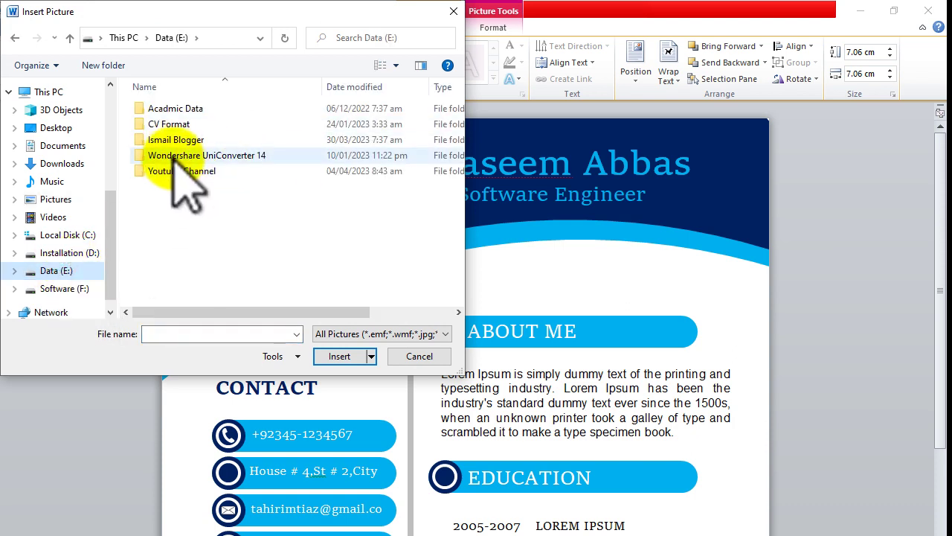
pyautogui.doubleClick(180, 173)
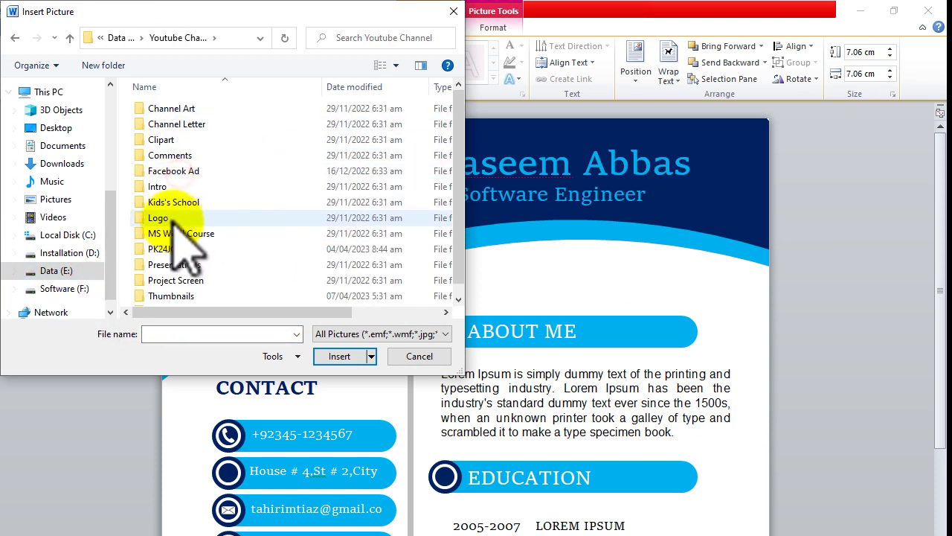
pyautogui.doubleClick(174, 297)
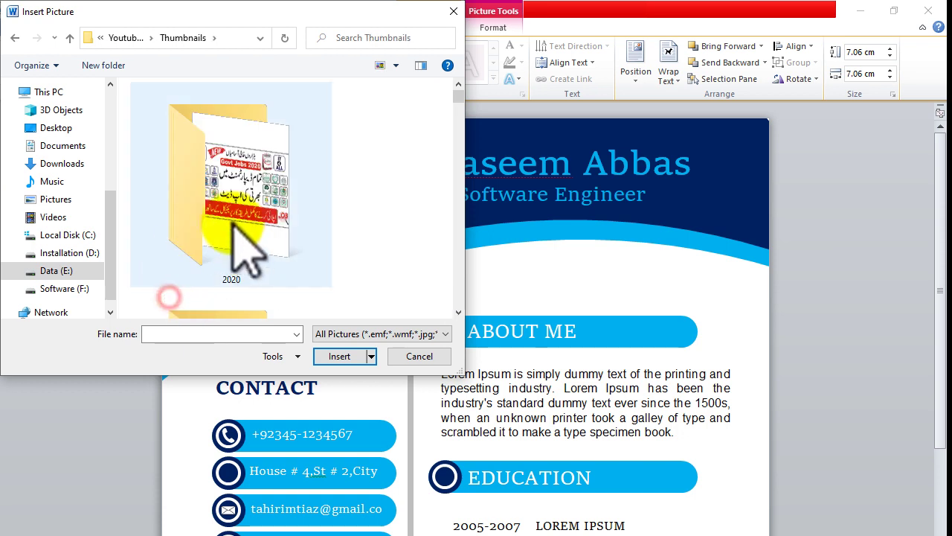
pyautogui.scroll(-1, 253, 246)
pyautogui.scroll(-1, 253, 246)
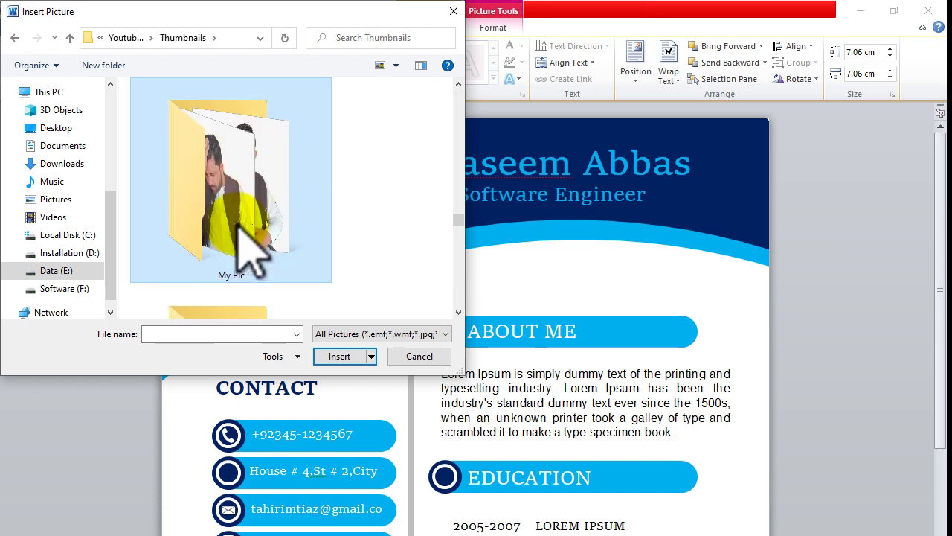
pyautogui.doubleClick(252, 245)
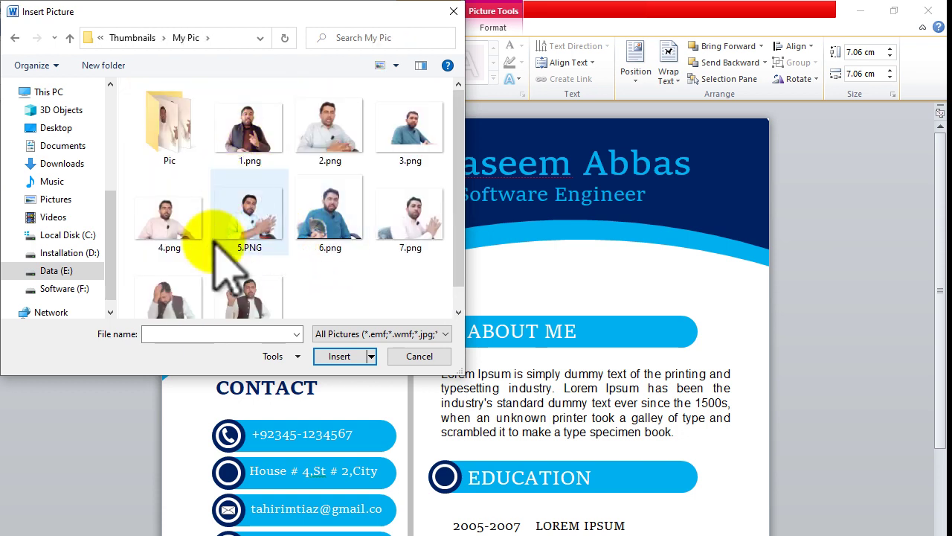
pyautogui.doubleClick(173, 123)
# Step: Insert the chosen photo into the circular frame, then select the CV template files in Explorer
pyautogui.scroll(-4, 246, 223)
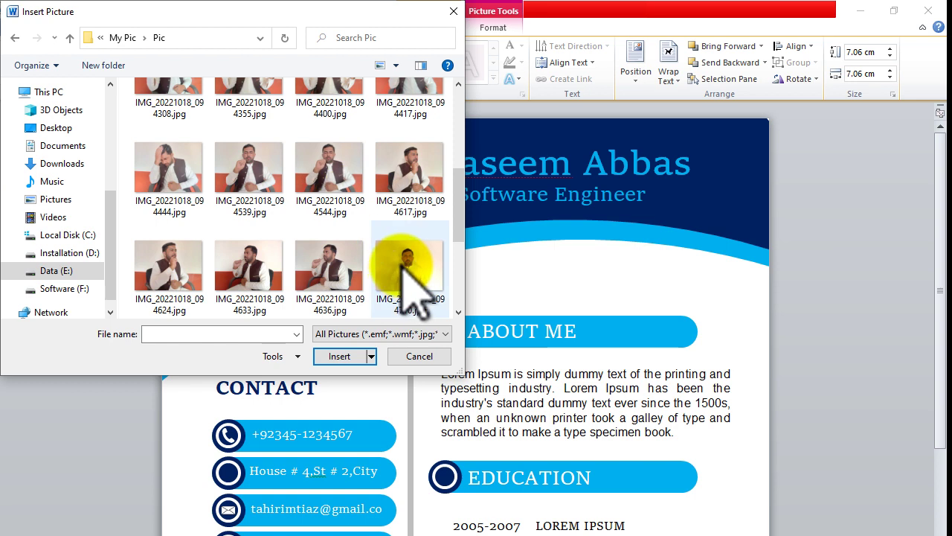
pyautogui.doubleClick(394, 166)
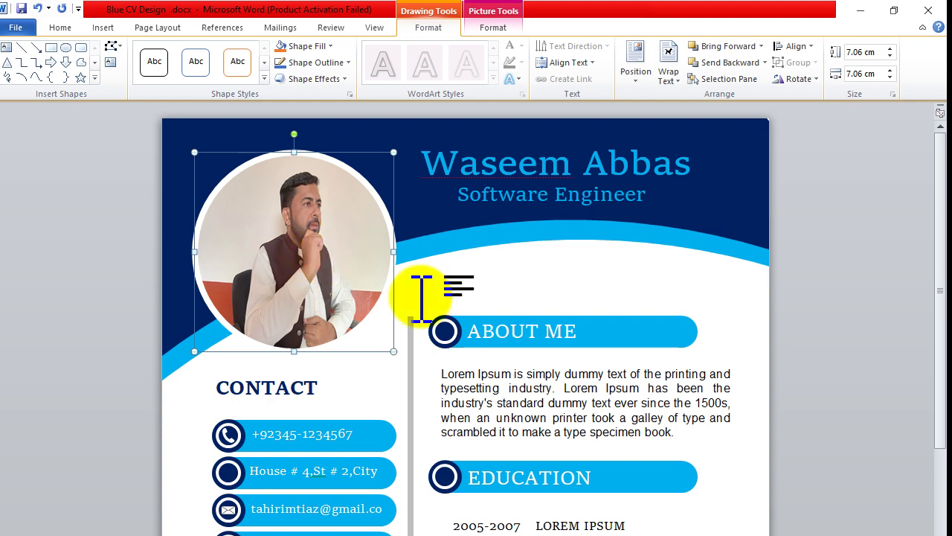
pyautogui.click(515, 289)
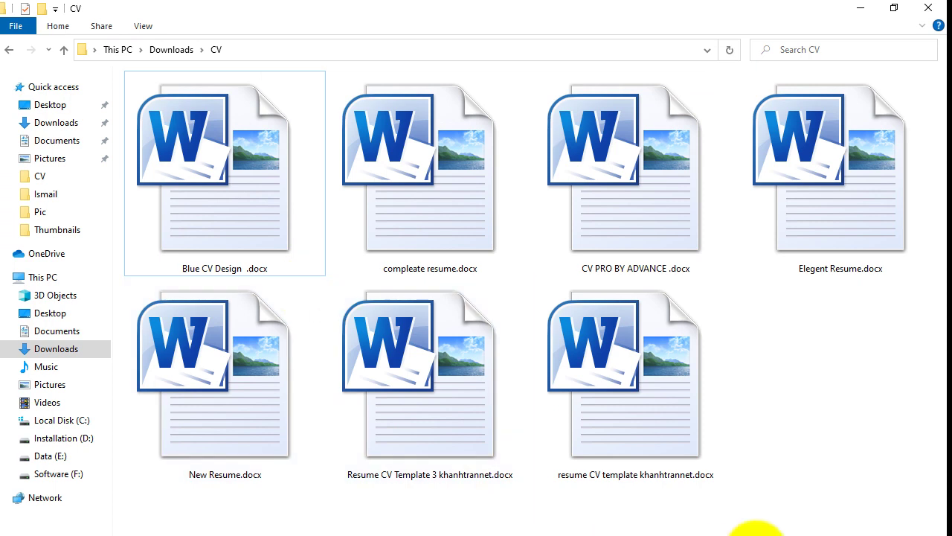
pyautogui.moveTo(824, 529)
pyautogui.mouseDown()
pyautogui.moveTo(385, 388)
pyautogui.moveTo(161, 77)
pyautogui.mouseUp()
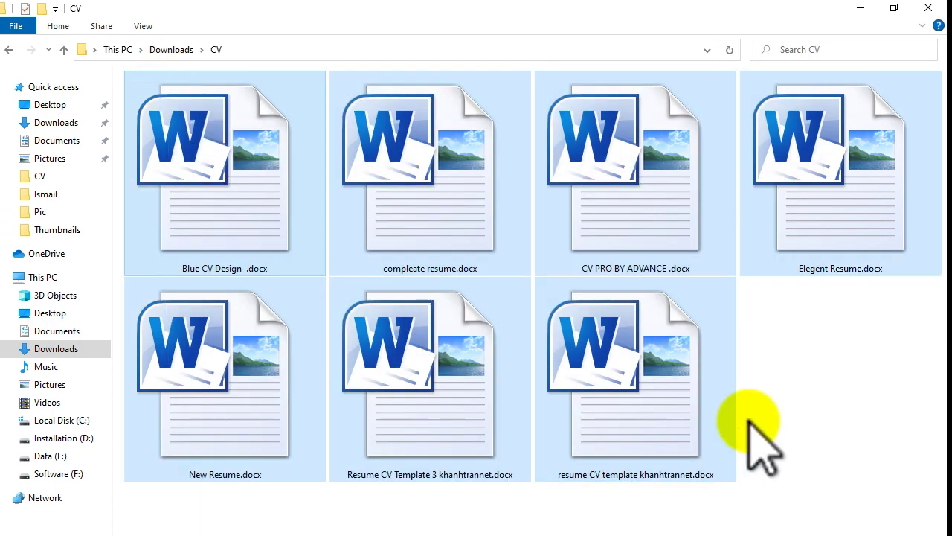
# Step: Clear the selection of the seven CV templates in the Downloads CV folder
pyautogui.click(813, 418)
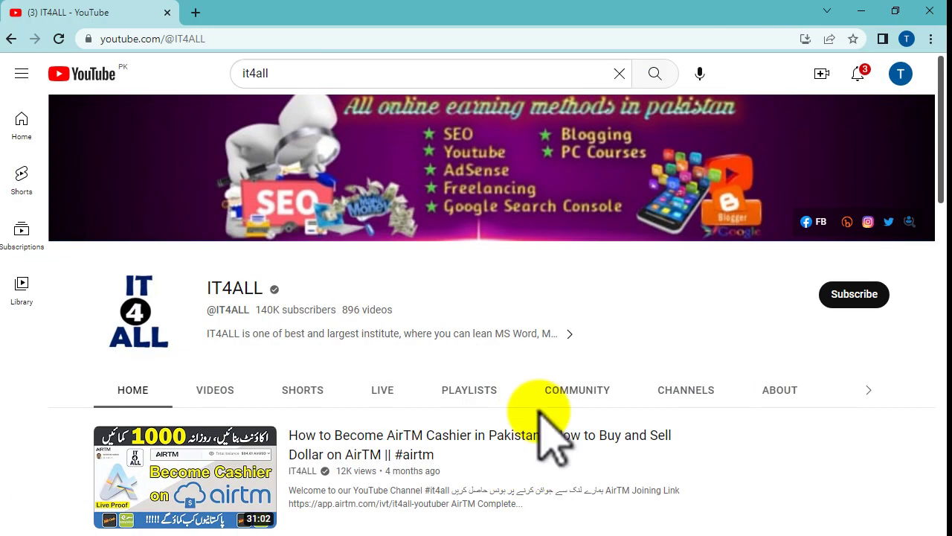
# Step: Subscribe to the IT4ALL channel and set its notifications to All
pyautogui.click(841, 296)
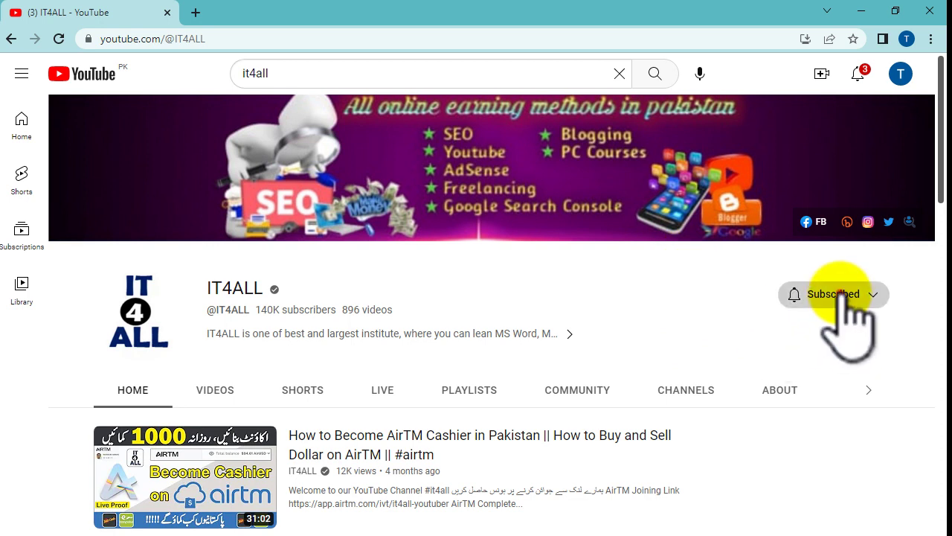
pyautogui.click(840, 293)
pyautogui.click(825, 327)
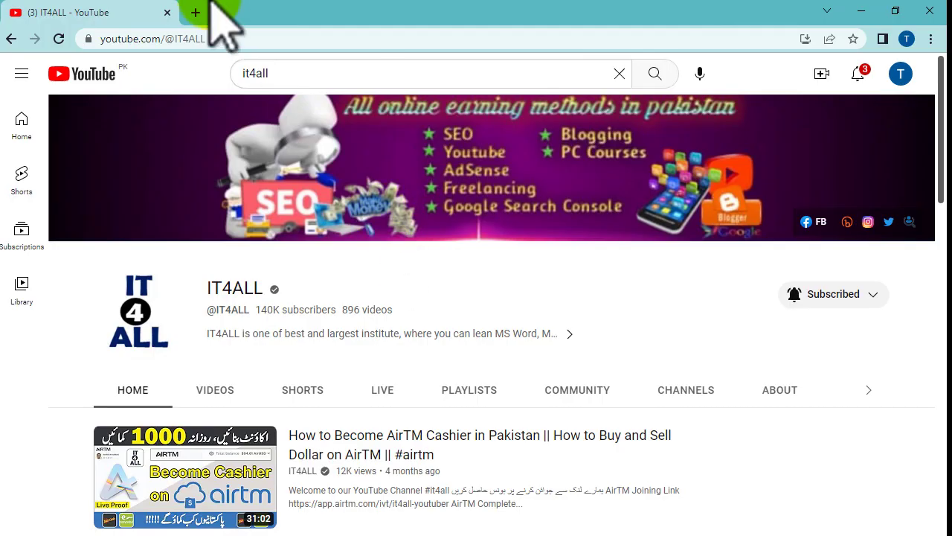
# Step: In a new tab, search Google for pk24jobs and open the Welcome to PK24JOBS.COM result
pyautogui.click(192, 13)
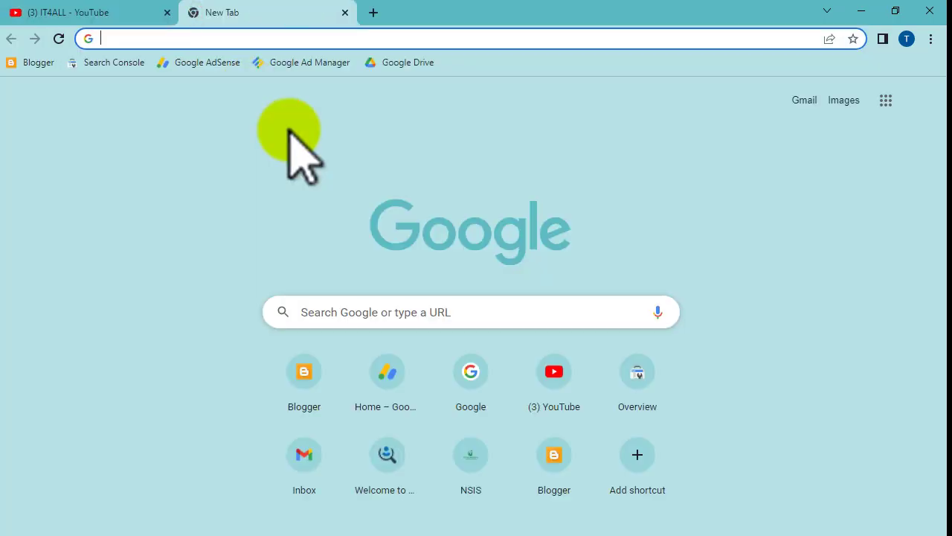
pyautogui.write('go')
pyautogui.press('Return')
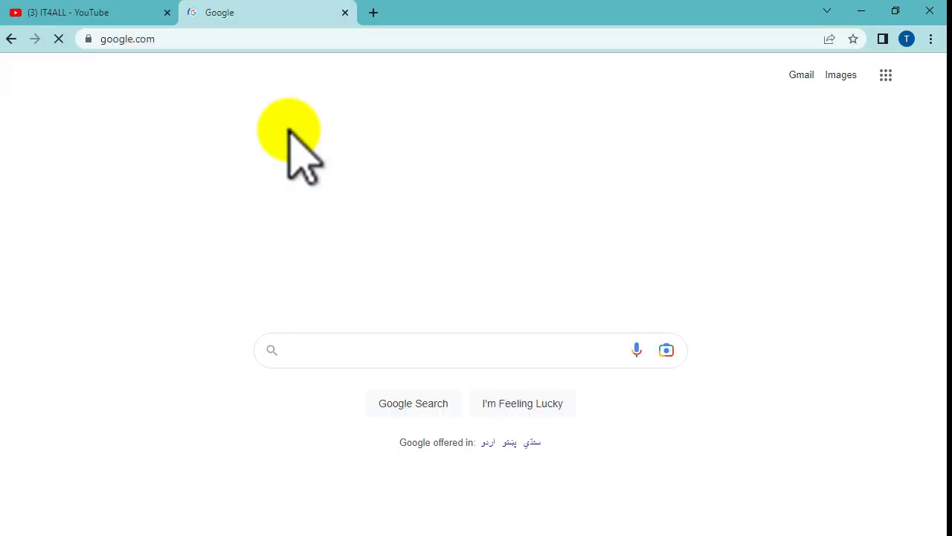
pyautogui.write('pk24jobs')
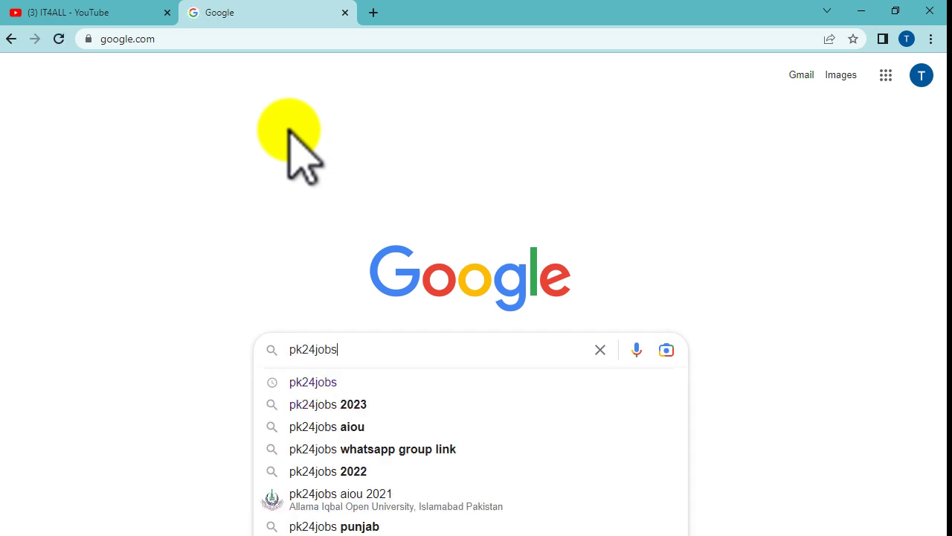
pyautogui.press('Return')
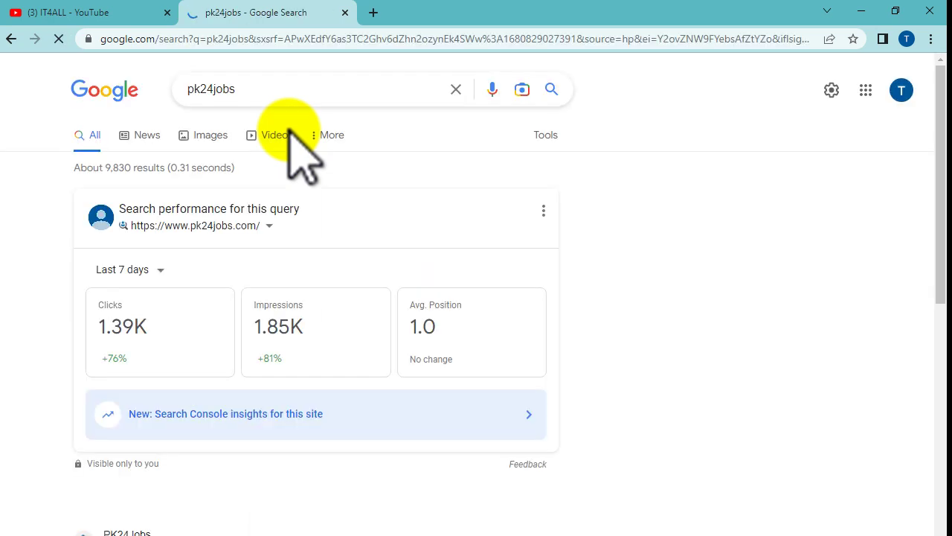
pyautogui.scroll(-1, 329, 394)
pyautogui.scroll(-2, 255, 340)
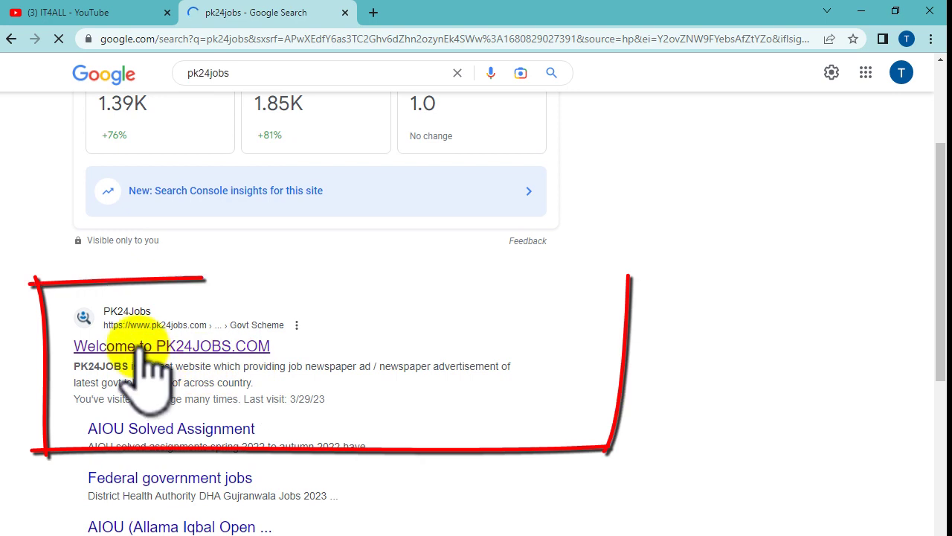
pyautogui.click(240, 347)
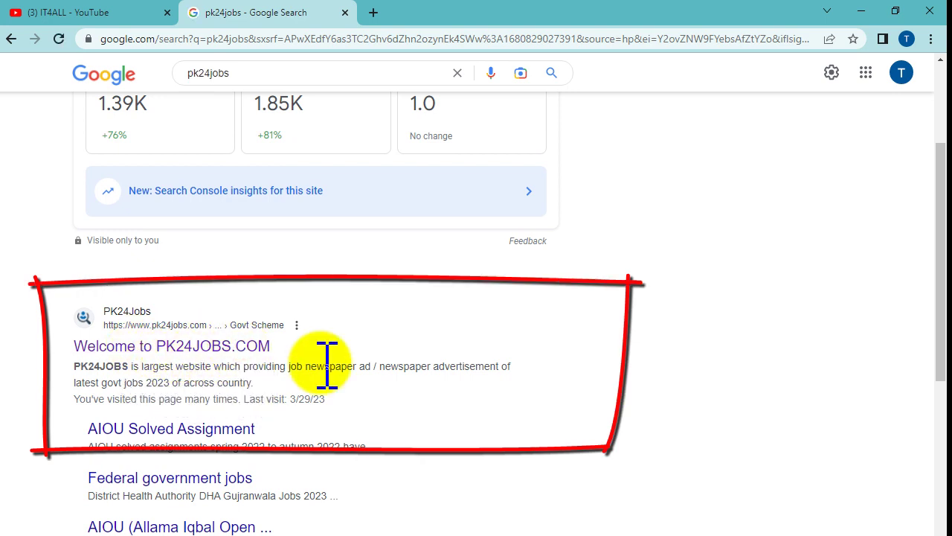
pyautogui.click(276, 347)
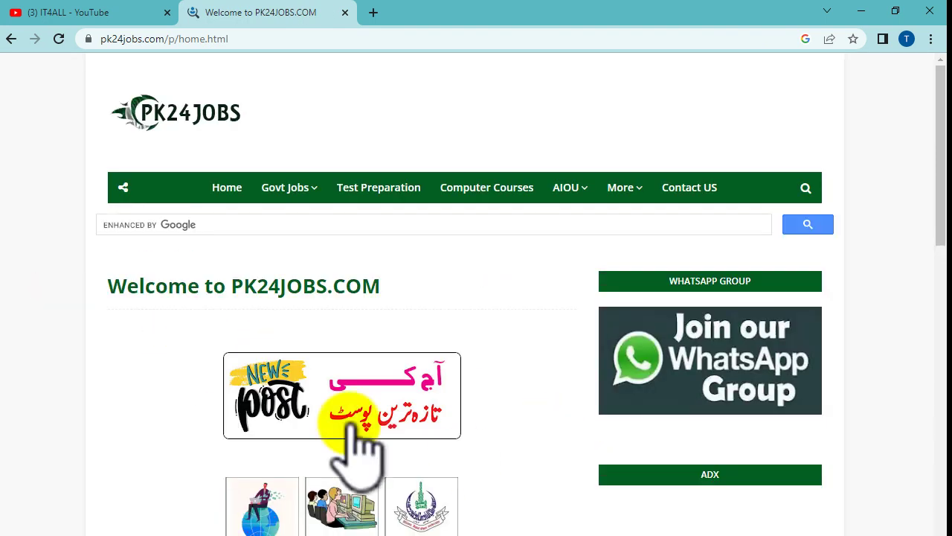
# Step: Scroll down to Test Preparation, open CV Templates and dismiss the pop-up ad
pyautogui.scroll(-1, 372, 372)
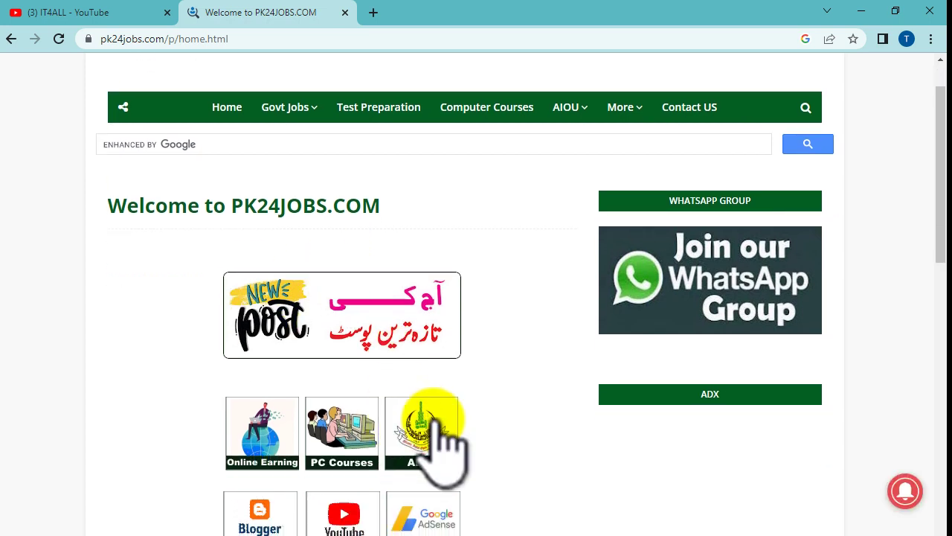
pyautogui.scroll(-2, 439, 428)
pyautogui.scroll(-2, 438, 425)
pyautogui.scroll(-2, 438, 425)
pyautogui.scroll(-1, 437, 426)
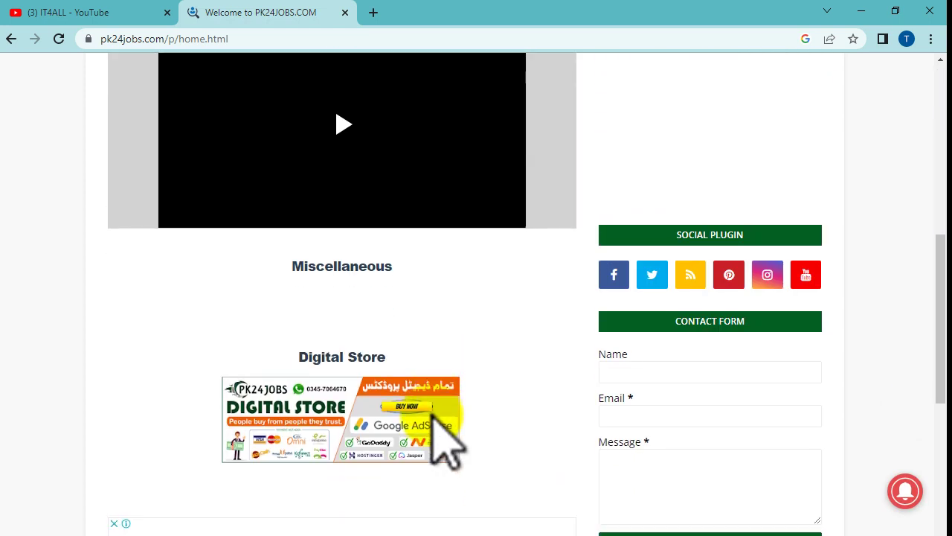
pyautogui.scroll(-4, 435, 420)
pyautogui.scroll(-3, 438, 439)
pyautogui.scroll(-3, 443, 430)
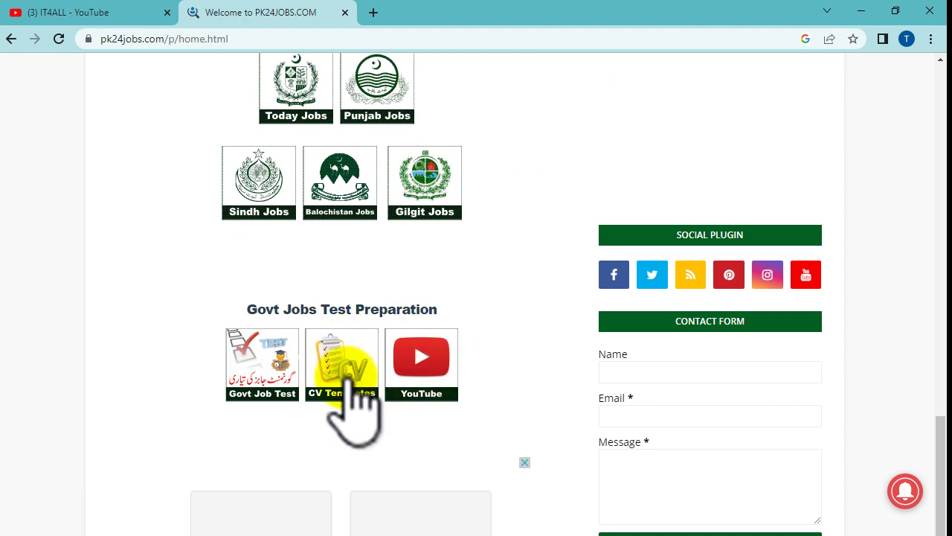
pyautogui.click(343, 365)
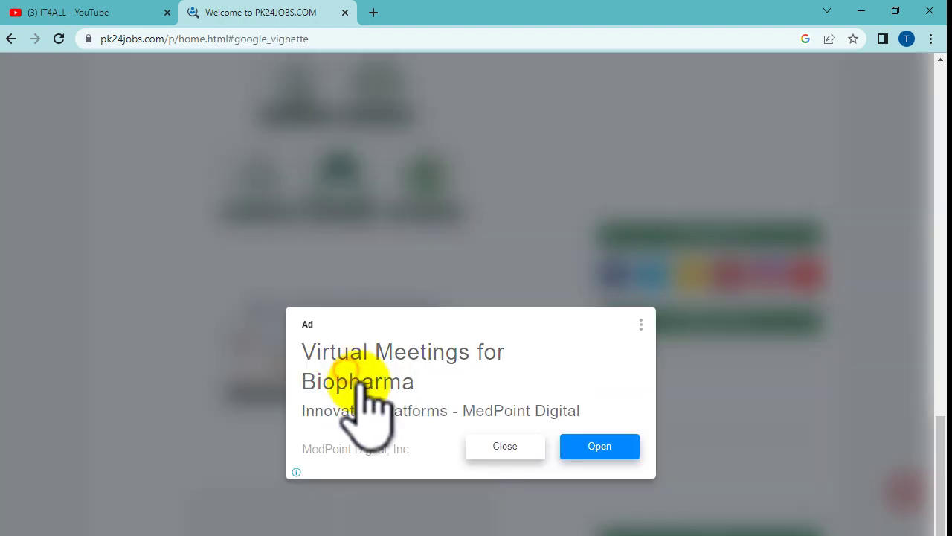
pyautogui.click(500, 446)
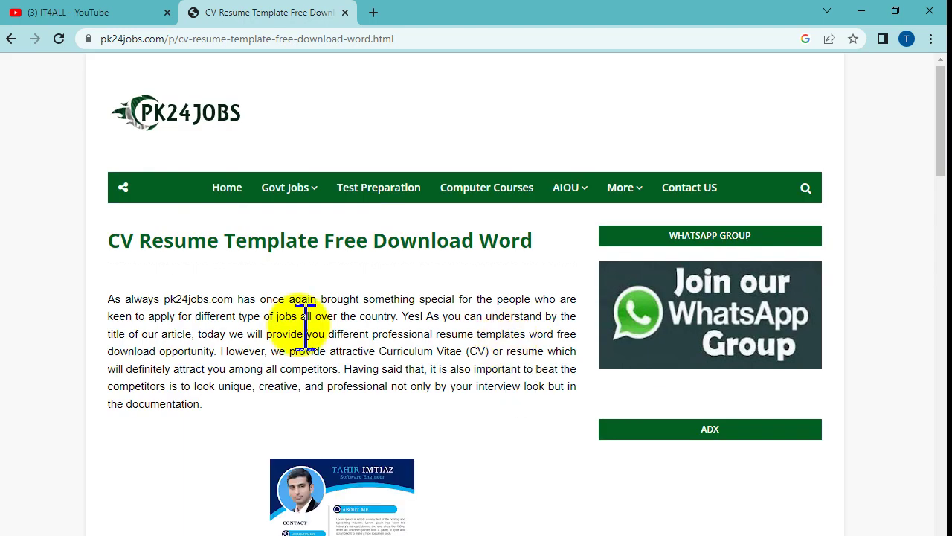
# Step: Scroll through the CV Resume Template Free Download Word page to find the blue template's post
pyautogui.scroll(-4, 332, 406)
pyautogui.scroll(-2, 333, 389)
pyautogui.scroll(-4, 335, 391)
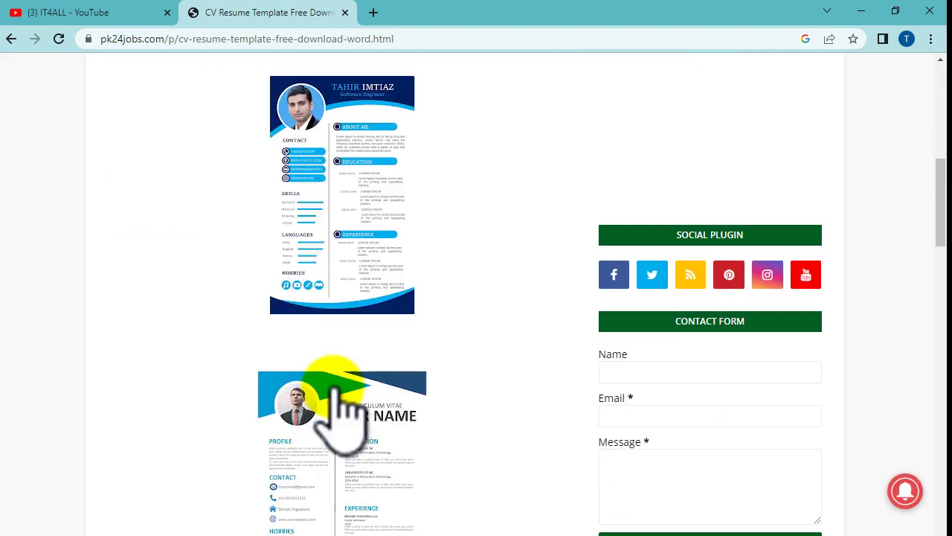
pyautogui.scroll(-3, 338, 393)
pyautogui.scroll(-3, 342, 394)
pyautogui.scroll(-5, 346, 413)
pyautogui.scroll(-5, 340, 393)
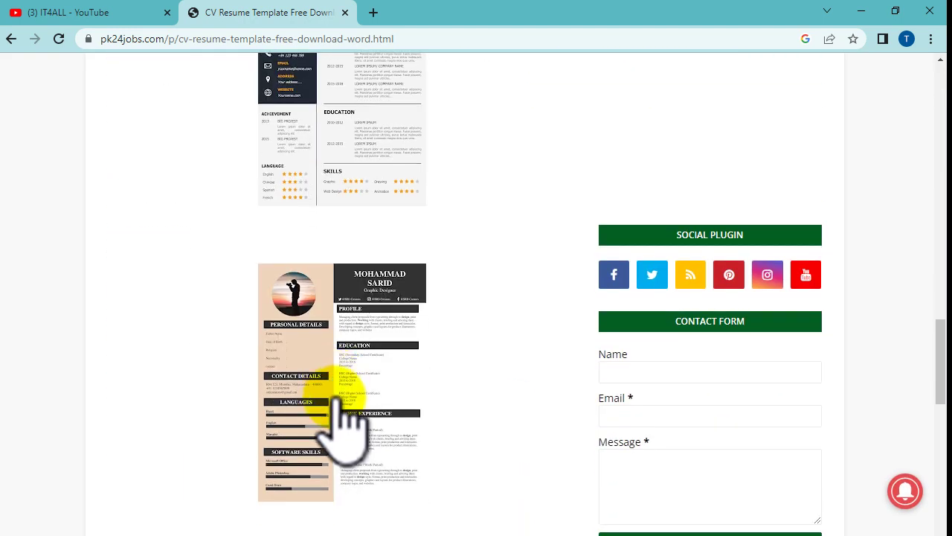
pyautogui.scroll(-5, 340, 393)
pyautogui.scroll(-4, 335, 400)
pyautogui.scroll(-1, 339, 400)
pyautogui.scroll(8, 340, 394)
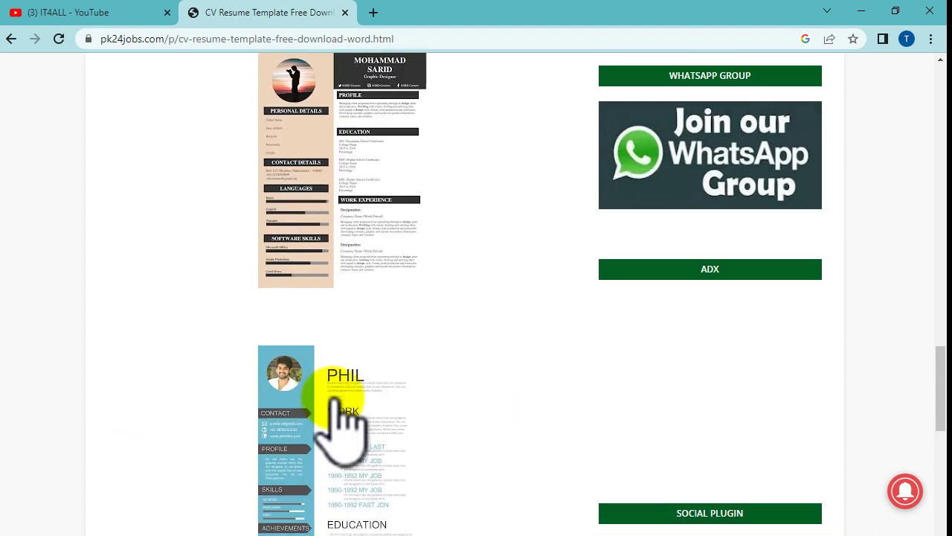
pyautogui.scroll(8, 340, 414)
pyautogui.scroll(6, 340, 415)
pyautogui.scroll(3, 337, 402)
pyautogui.scroll(3, 340, 415)
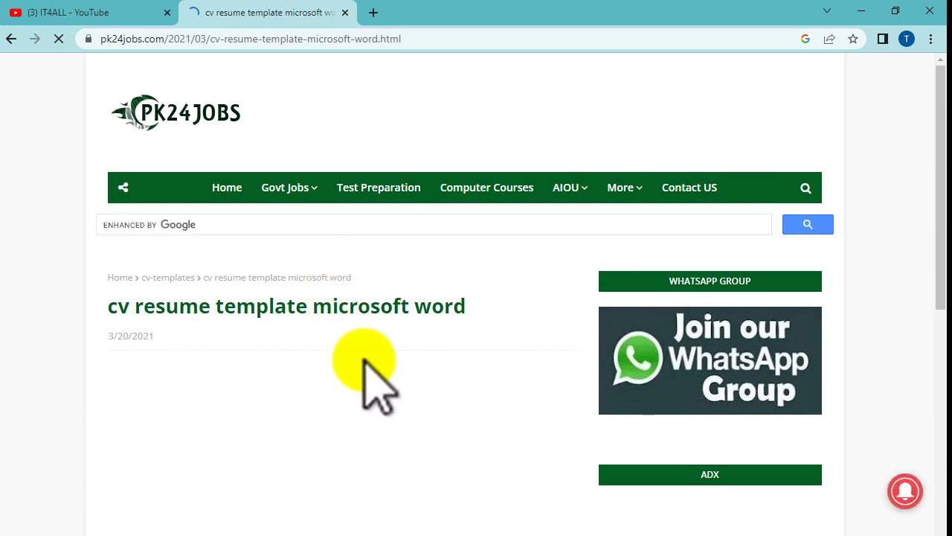
# Step: Scroll past the preview and ads and download the Blue CV Design .docx template
pyautogui.scroll(-3, 362, 363)
pyautogui.scroll(-4, 367, 364)
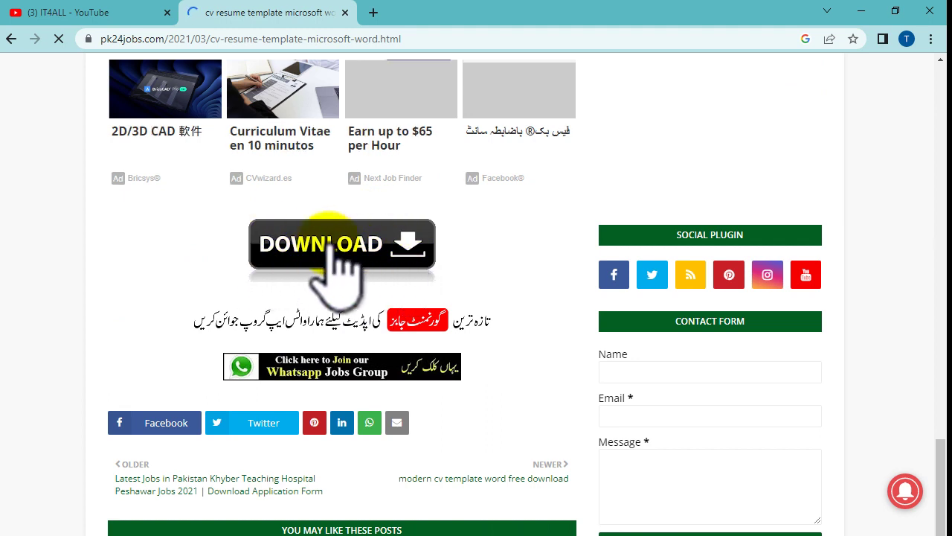
pyautogui.scroll(-5, 401, 402)
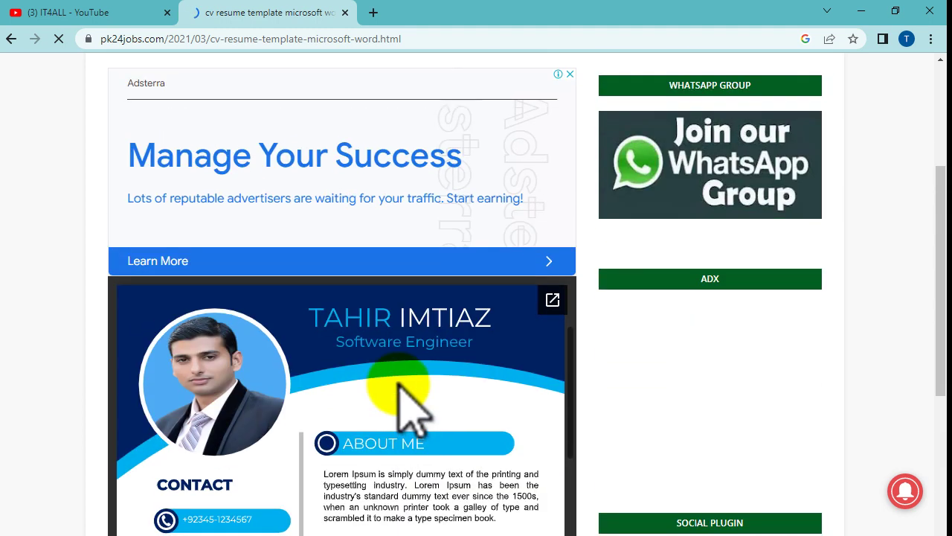
pyautogui.scroll(-3, 395, 364)
pyautogui.scroll(-3, 357, 404)
pyautogui.scroll(-8, 563, 379)
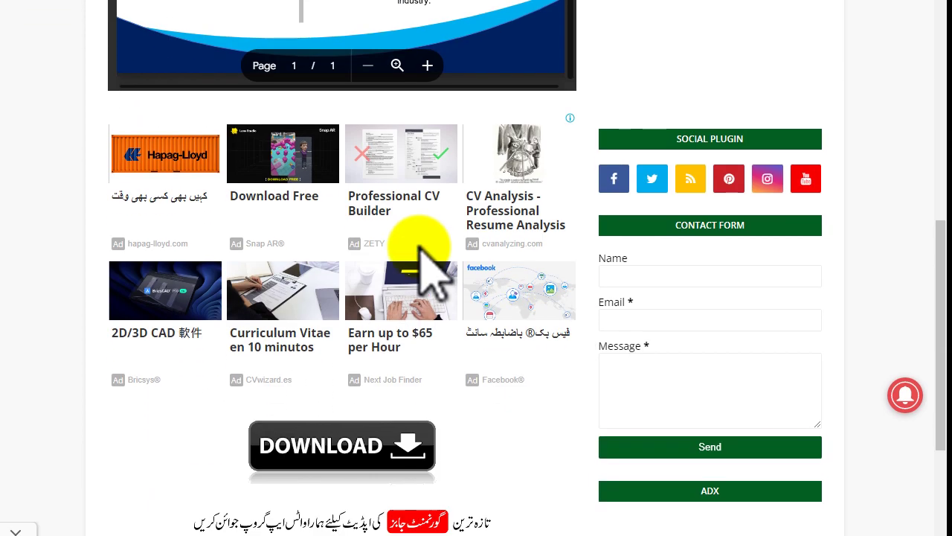
pyautogui.scroll(-1, 387, 364)
pyautogui.click(352, 308)
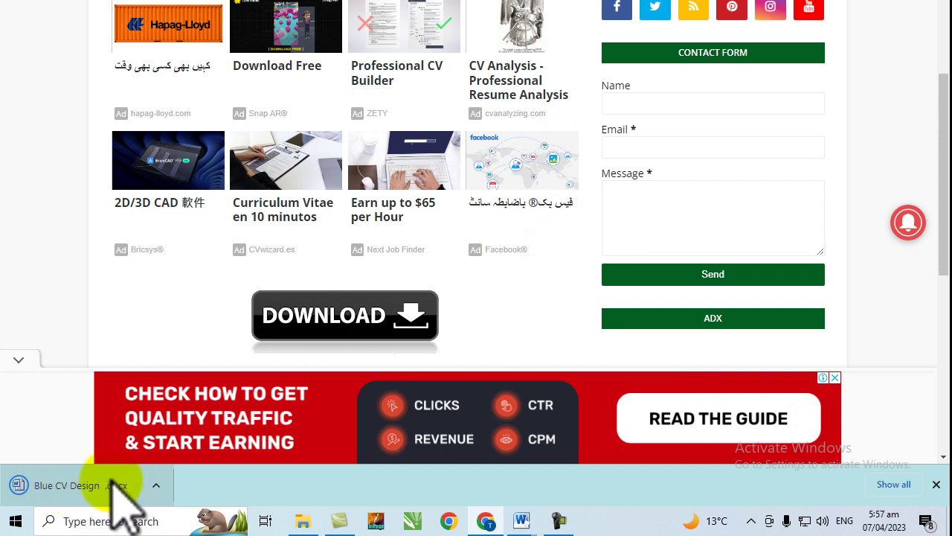
# Step: In File Explorer, go from the CV folder up to Downloads and open Blue CV Design .docx in Word
pyautogui.click(305, 521)
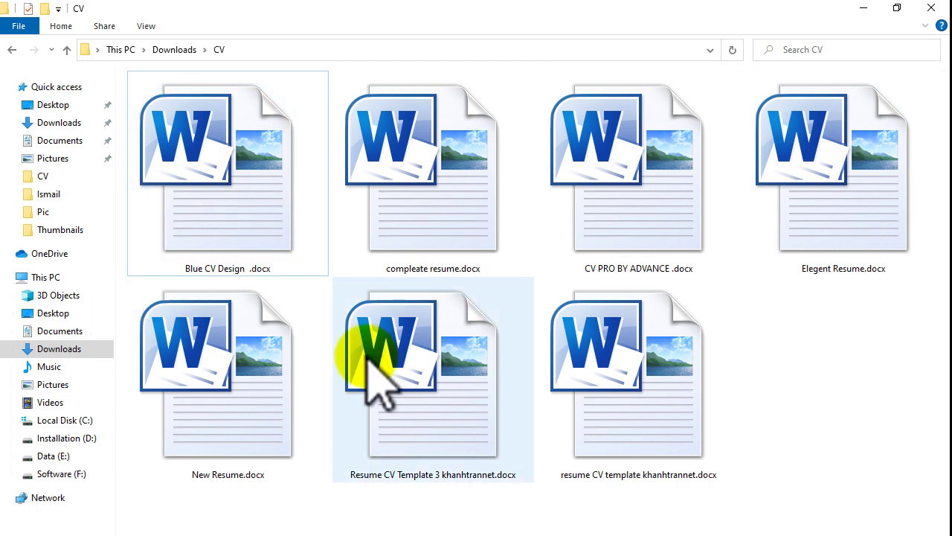
pyautogui.click(62, 348)
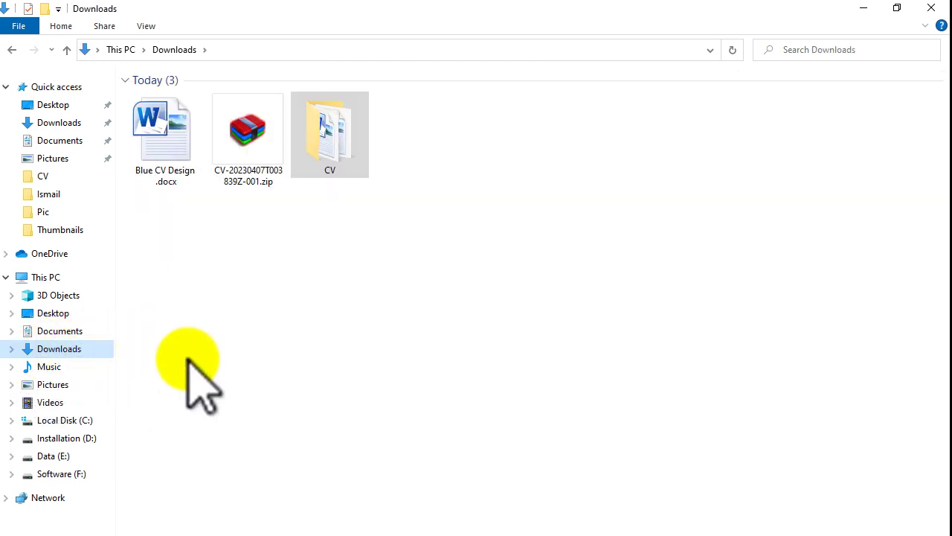
pyautogui.click(320, 278)
pyautogui.moveTo(226, 281); pyautogui.dragTo(270, 113)
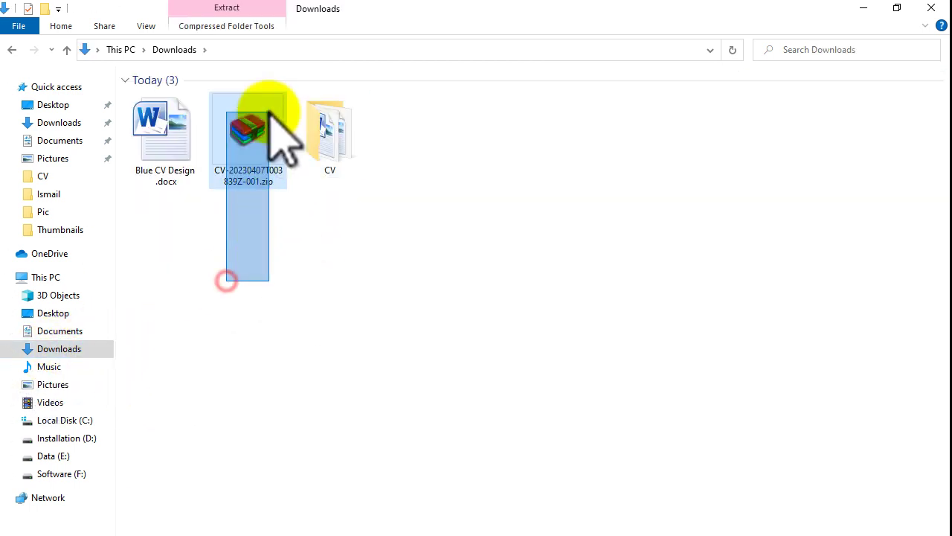
pyautogui.click(171, 133)
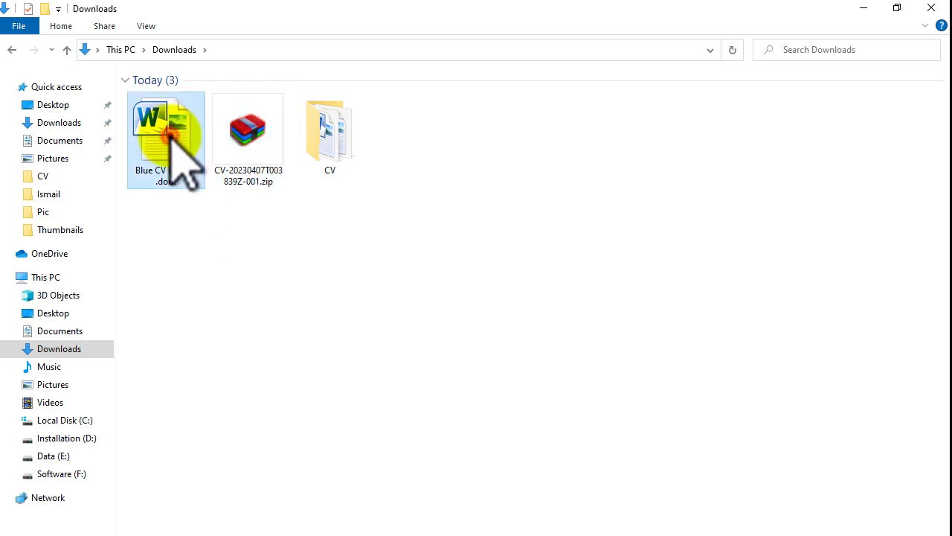
pyautogui.doubleClick(168, 182)
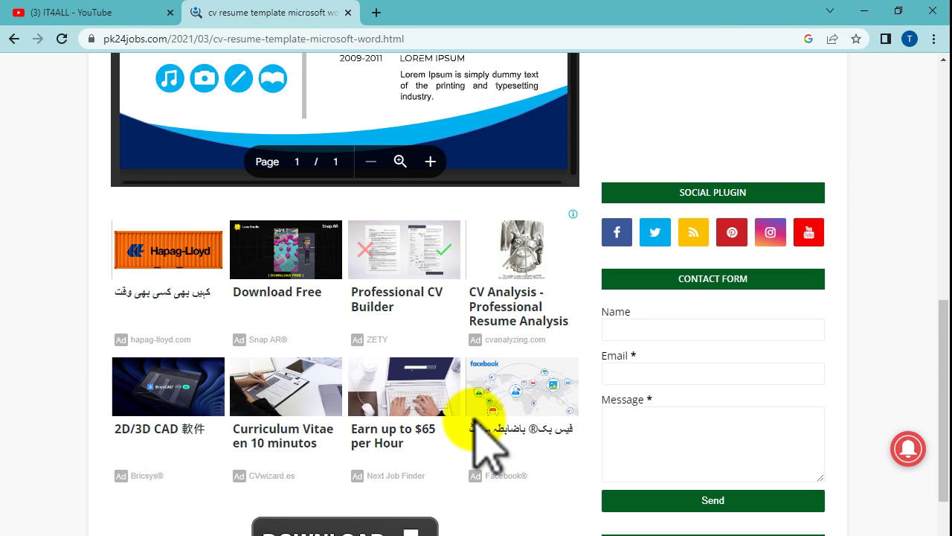
# Step: Scroll to the top of the post and return to the Welcome to PK24JOBS.COM home page
pyautogui.scroll(2, 485, 436)
pyautogui.scroll(10, 484, 436)
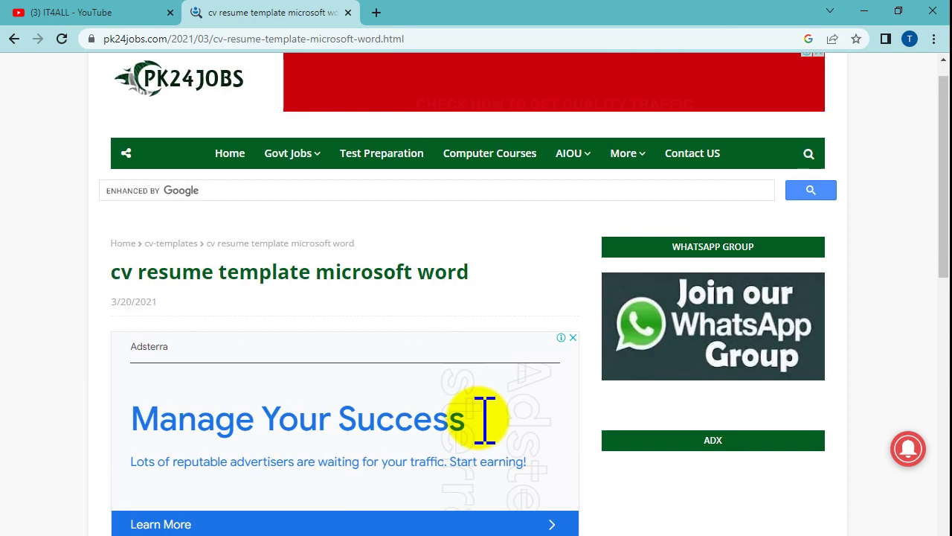
pyautogui.click(229, 191)
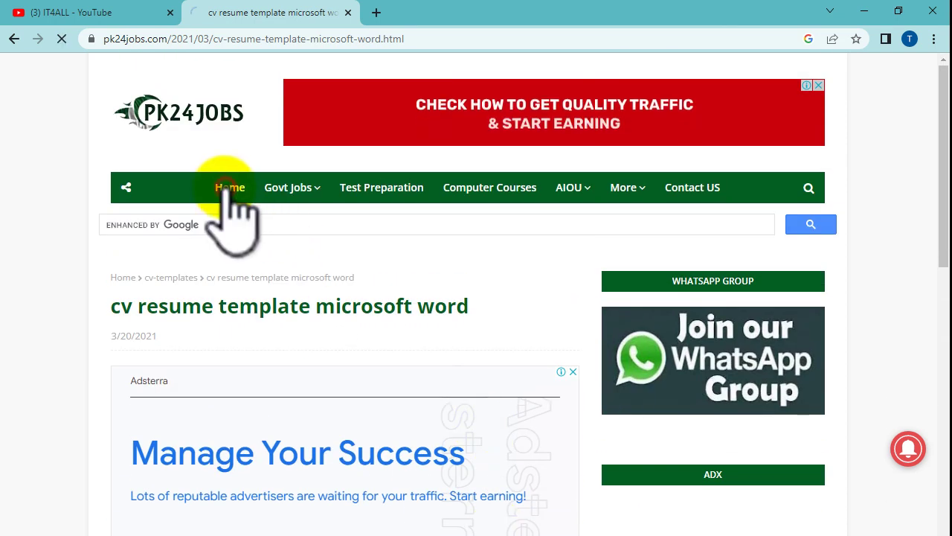